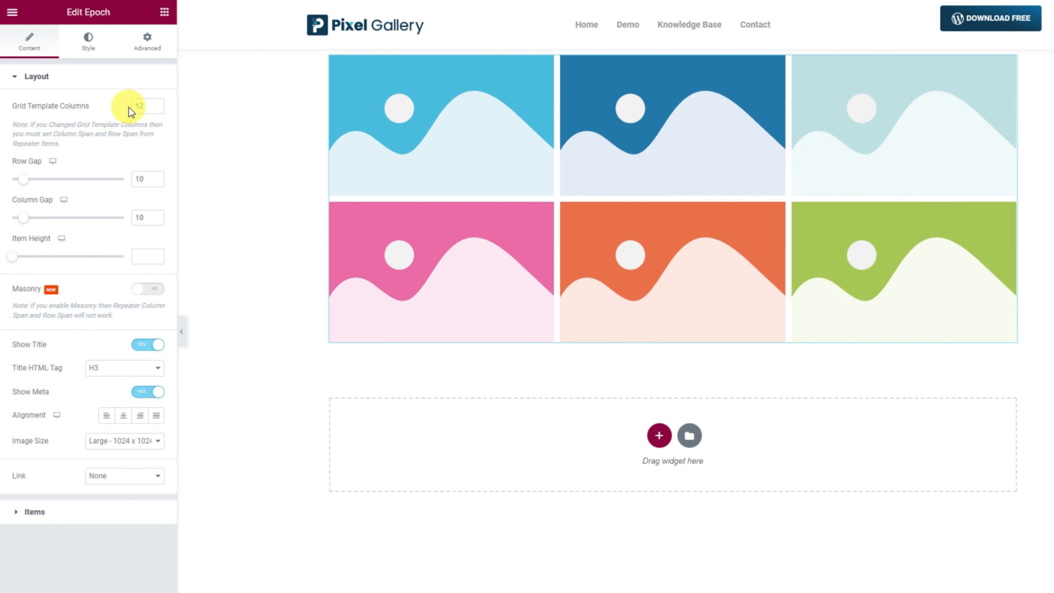
Step: Set the gallery's row gap and column gap to 30 and turn off the meta text
drag(25, 185, 48, 224)
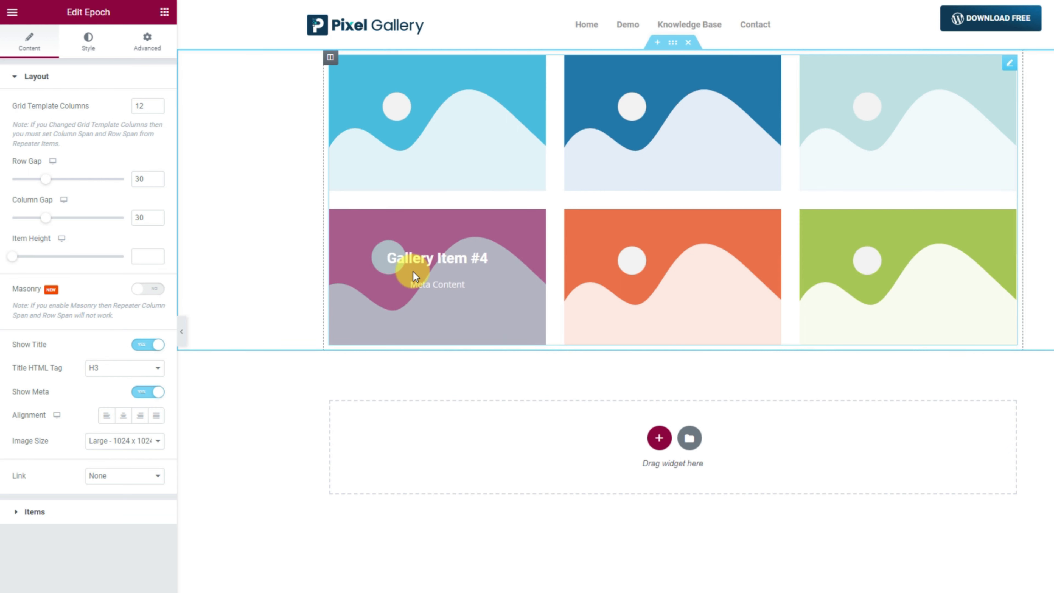
click(159, 403)
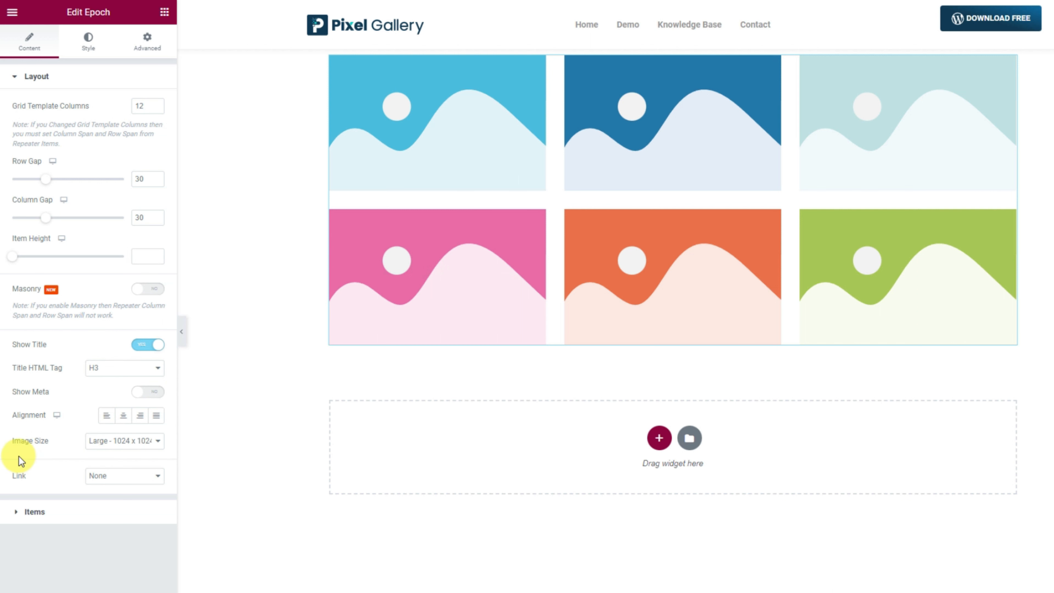
Step: Set the gallery's image size to Full and link the items to their Media File
click(120, 442)
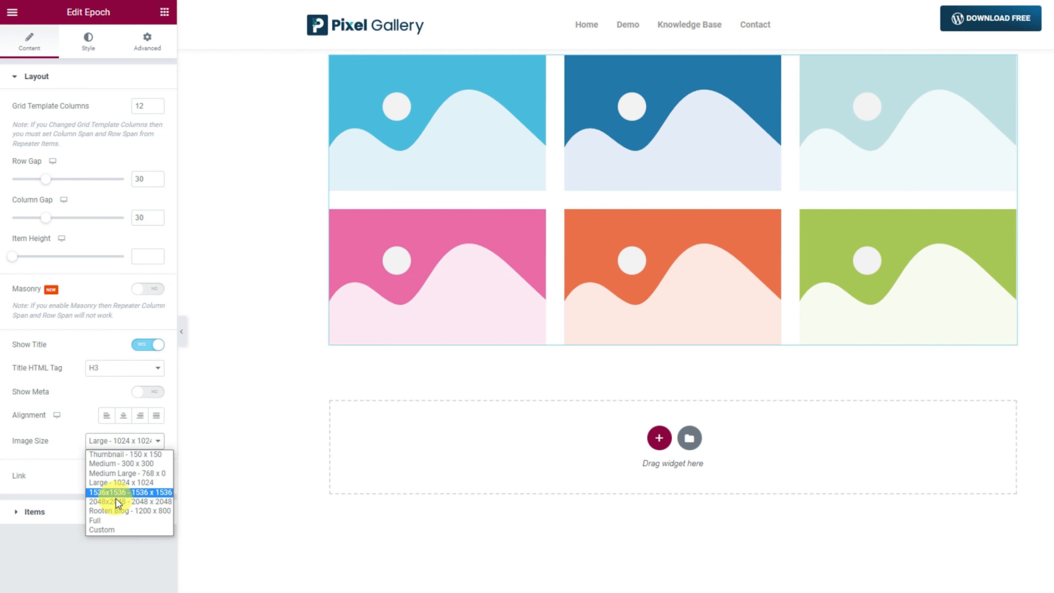
click(116, 520)
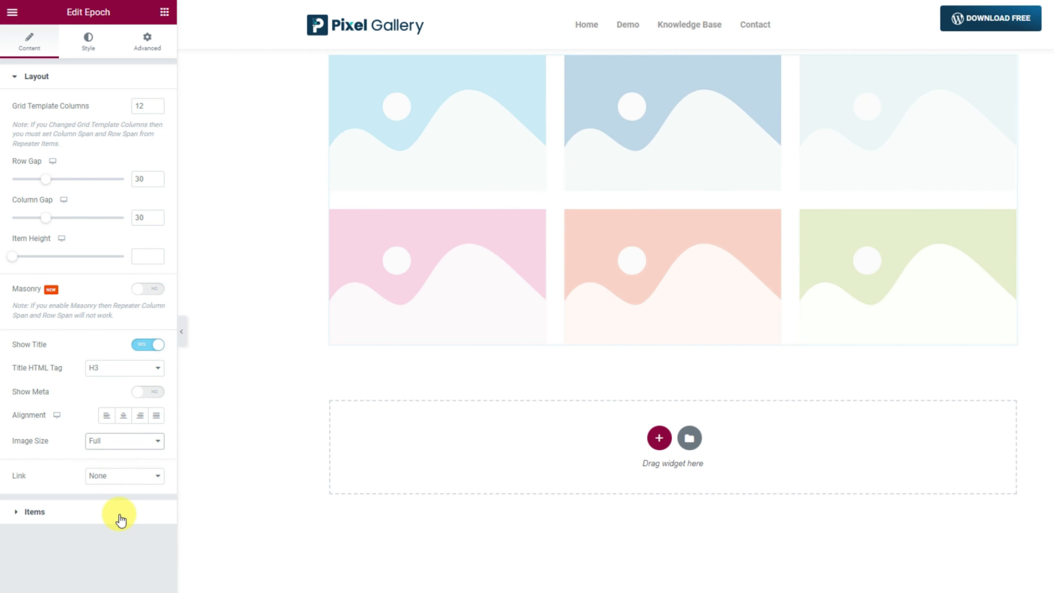
click(118, 482)
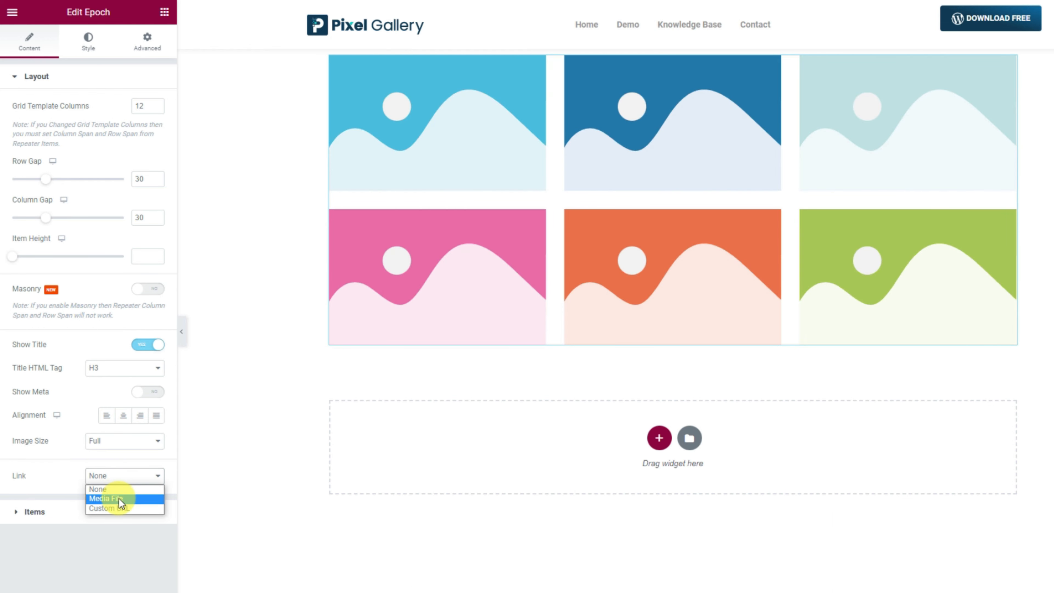
click(119, 498)
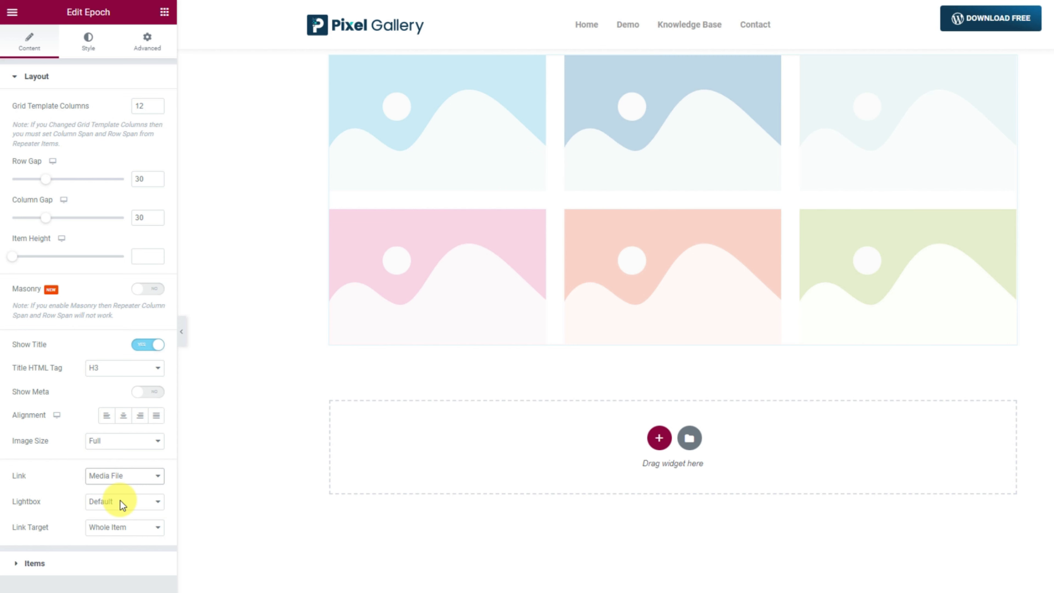
Step: Set the link target to Only Button and check the buttons on gallery item 4
click(121, 527)
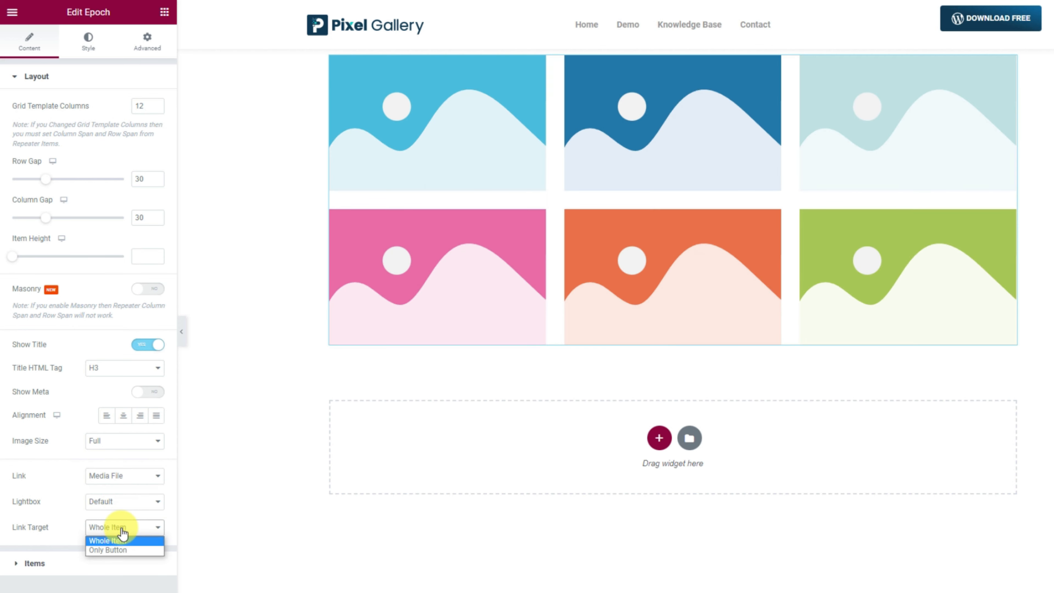
click(121, 550)
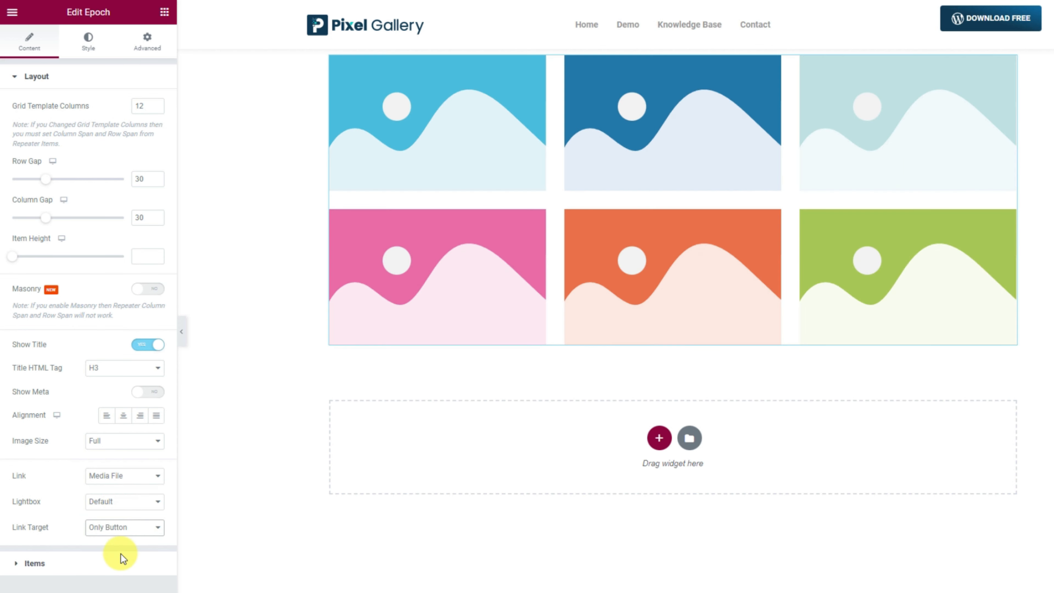
mouse_move(414, 325)
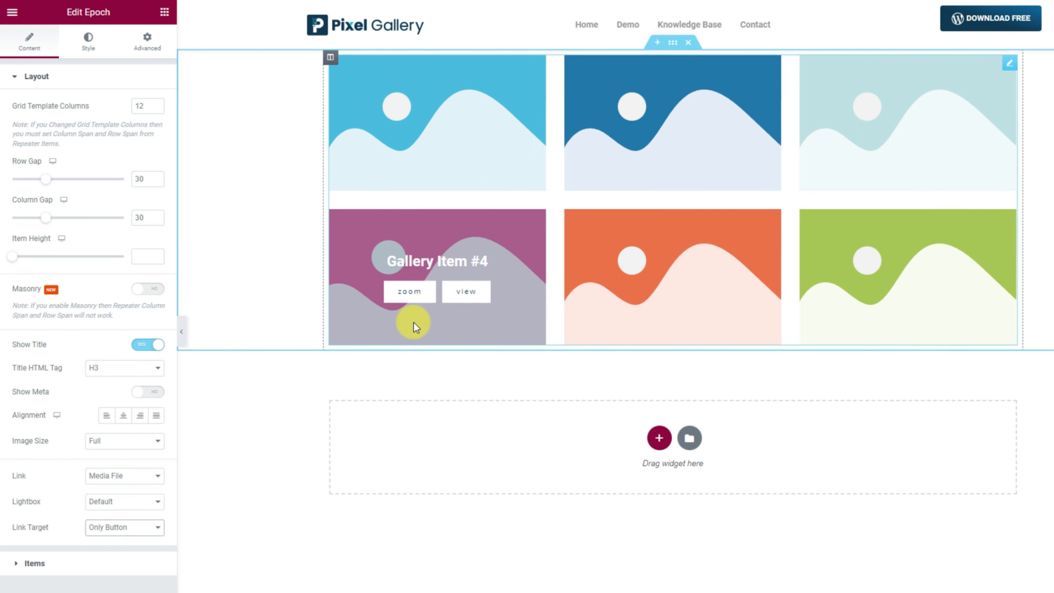
Step: Replace the first gallery item's image with the cricket match photo from the media library
click(41, 563)
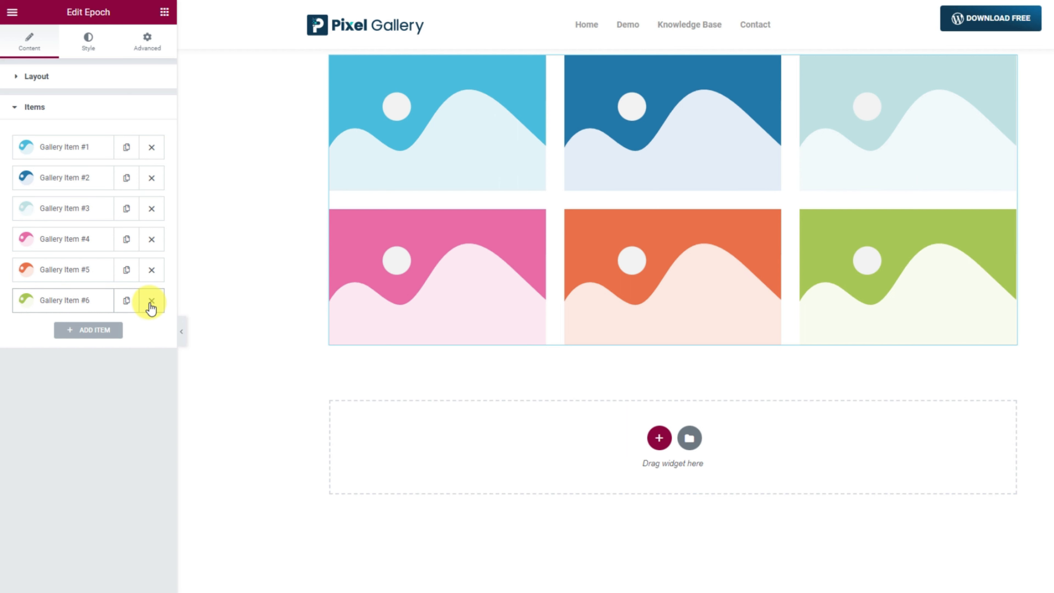
click(80, 154)
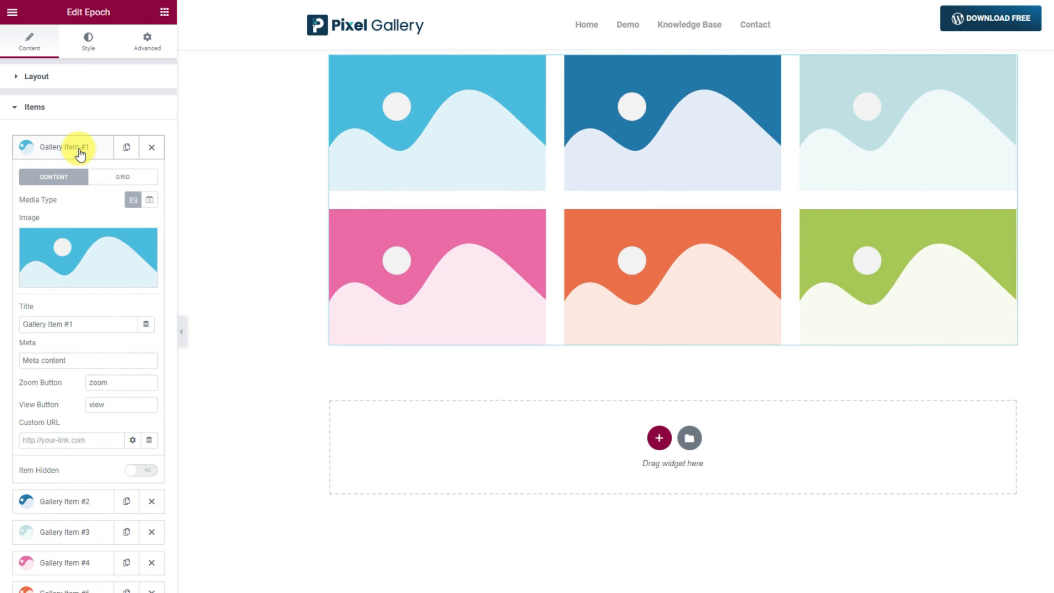
click(68, 245)
scroll(503, 506, down, 10)
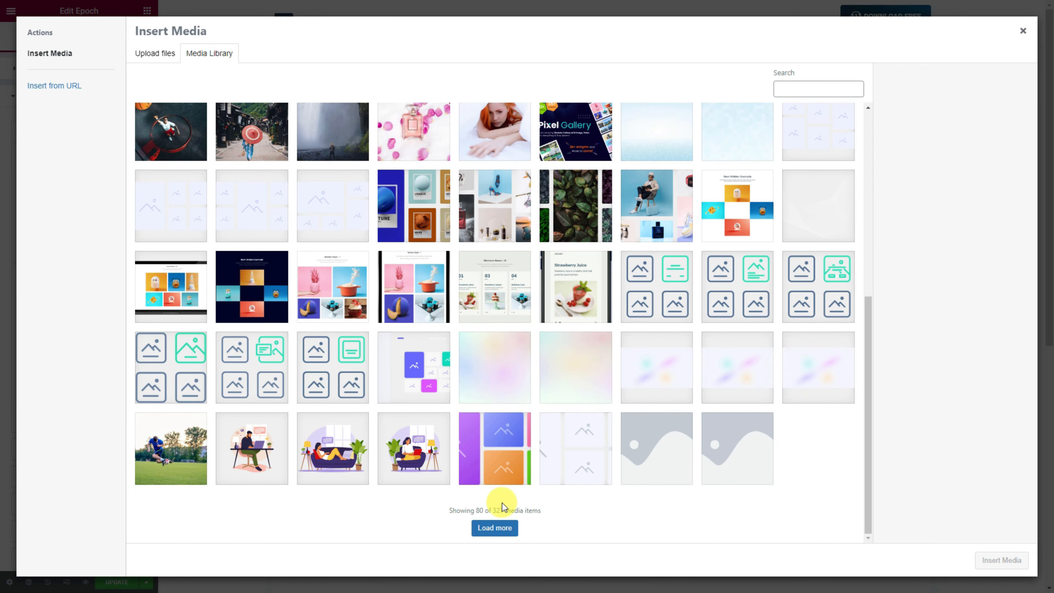
click(494, 527)
scroll(599, 442, down, 10)
click(739, 367)
click(1002, 560)
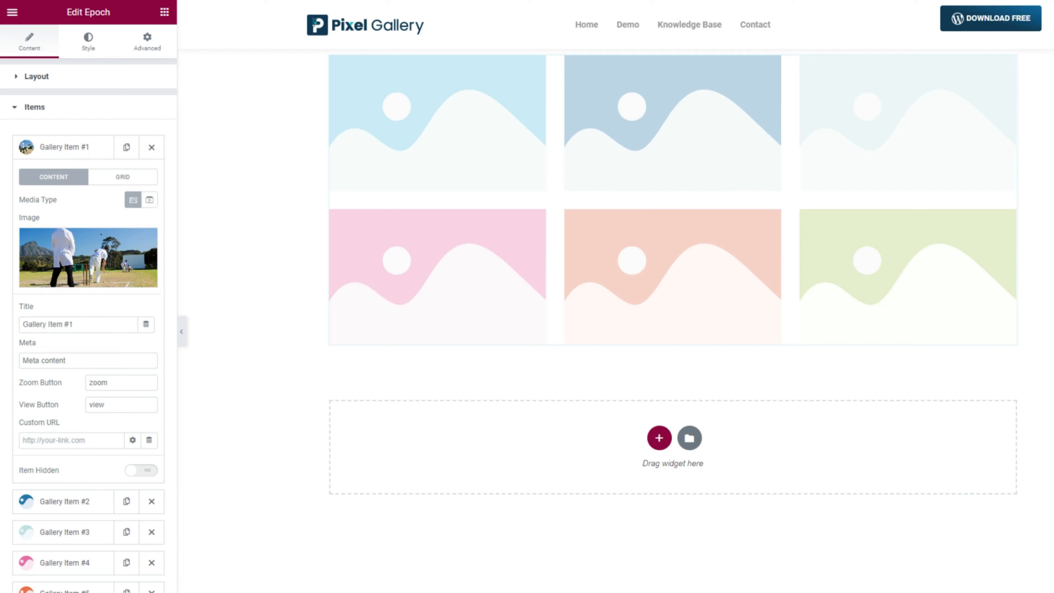
Step: Title the first gallery item "Playing Cricket" and collapse its settings
triple_click(80, 327)
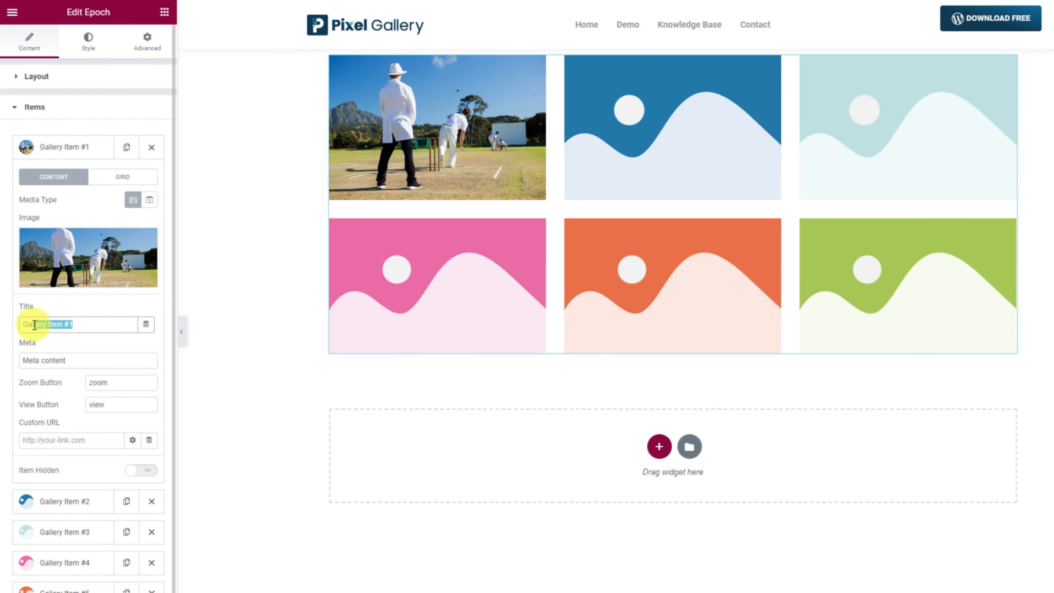
text(Playing Cricket)
drag(117, 383, 92, 410)
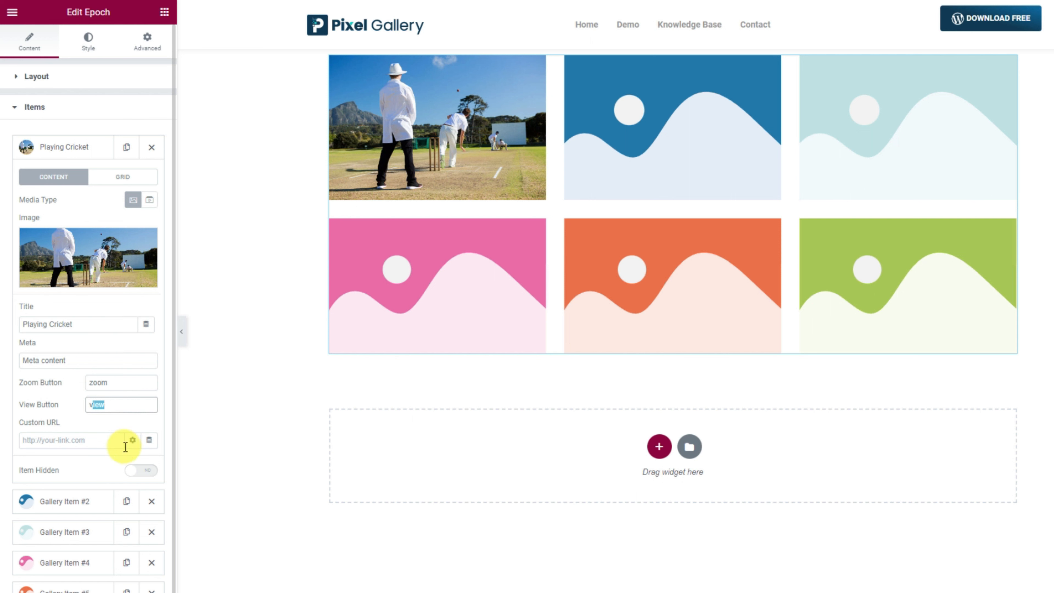
click(70, 148)
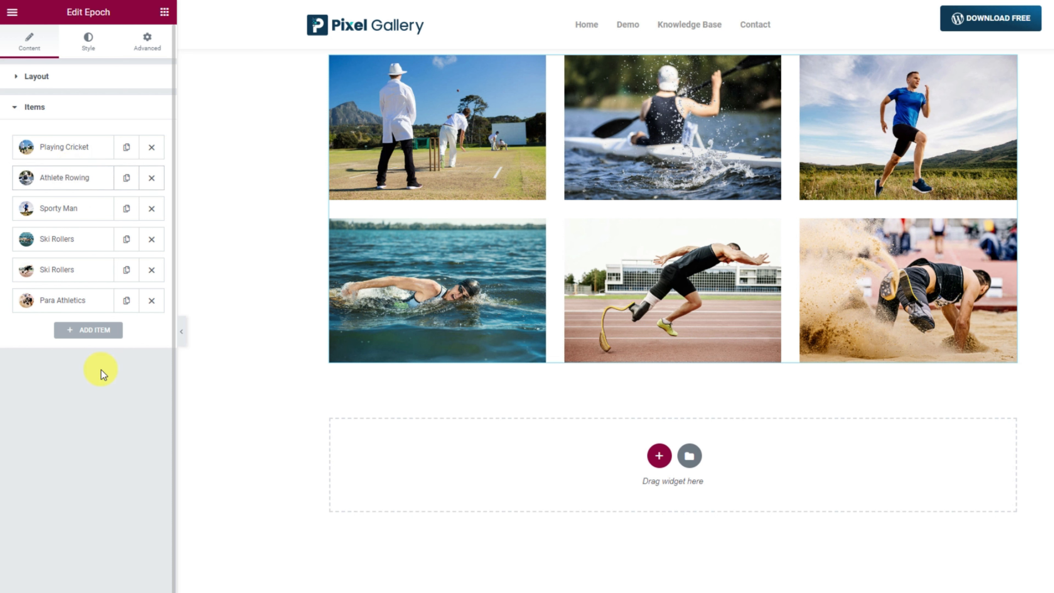
Step: In the Playing Cricket item's grid settings, set the column span to 7 and the row span to 2
click(85, 154)
click(118, 176)
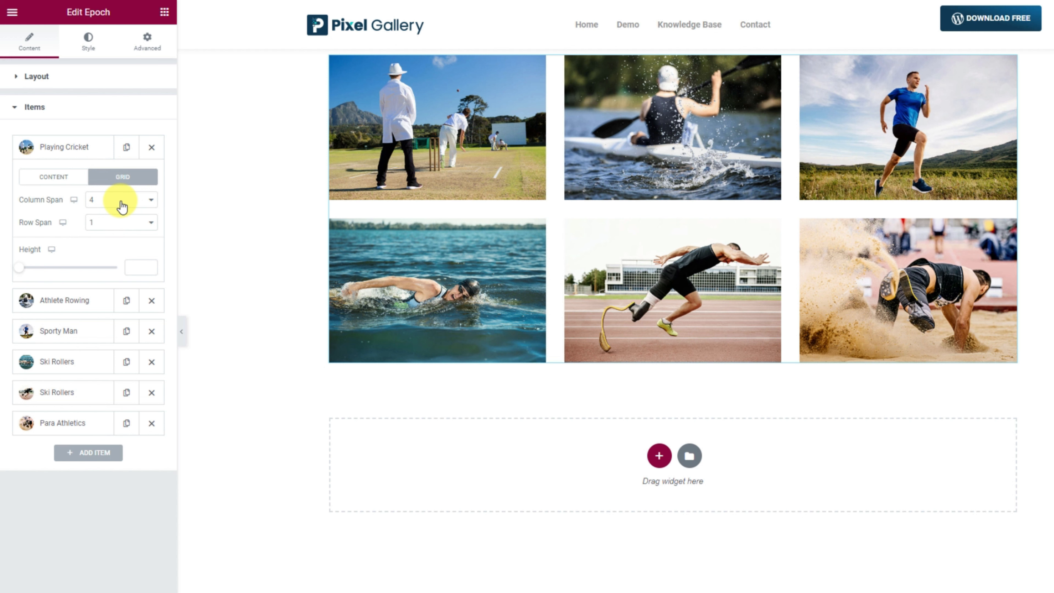
click(121, 201)
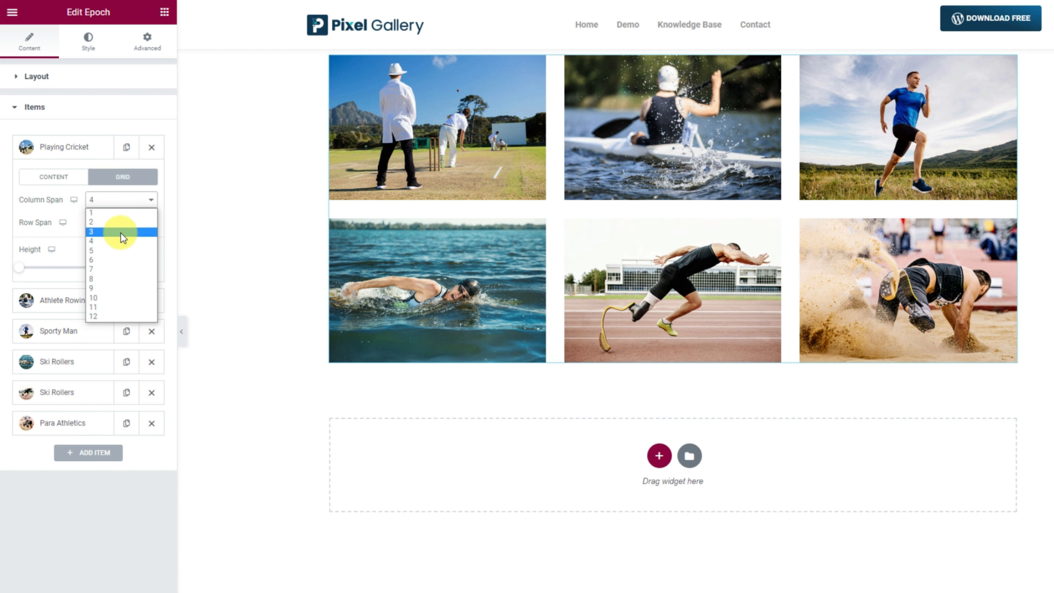
click(115, 273)
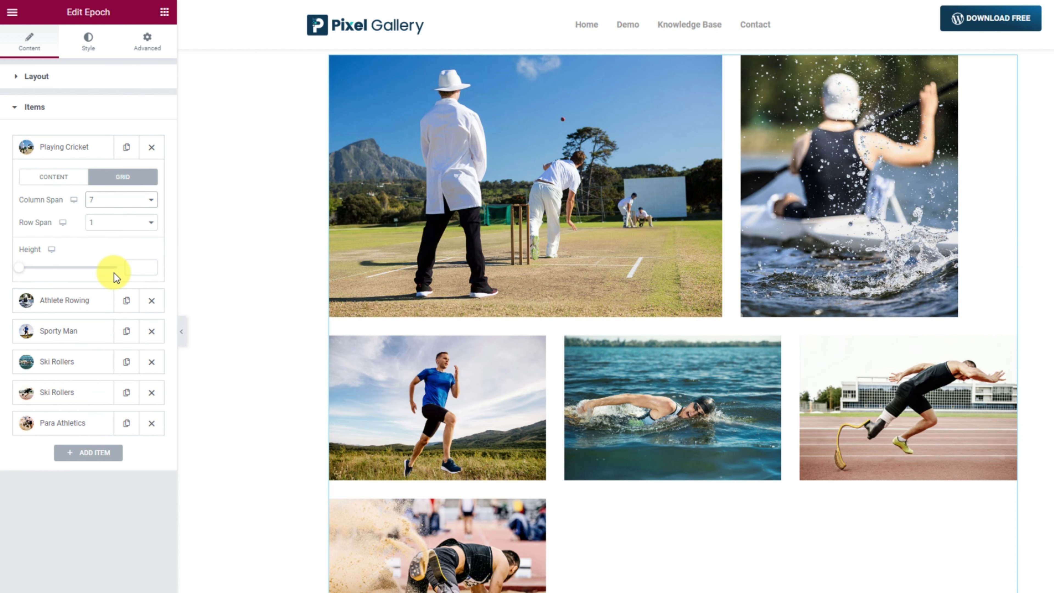
click(116, 224)
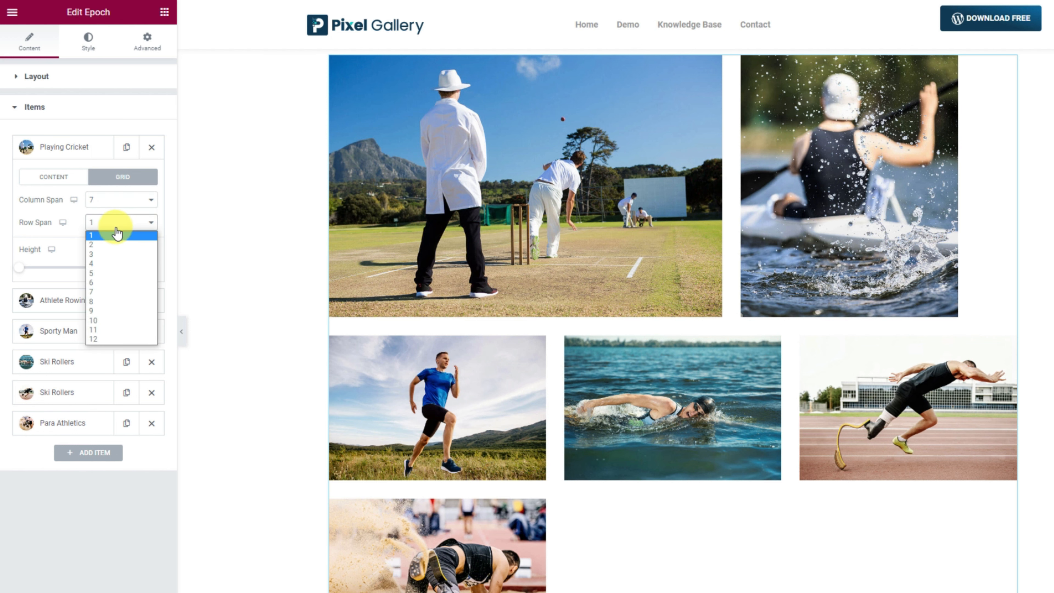
click(116, 246)
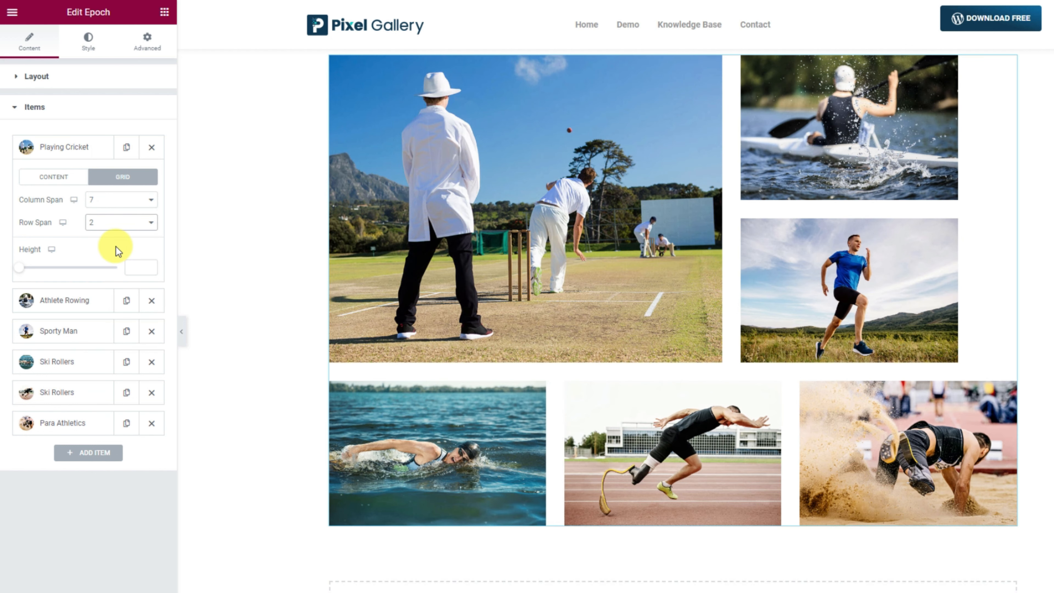
click(88, 150)
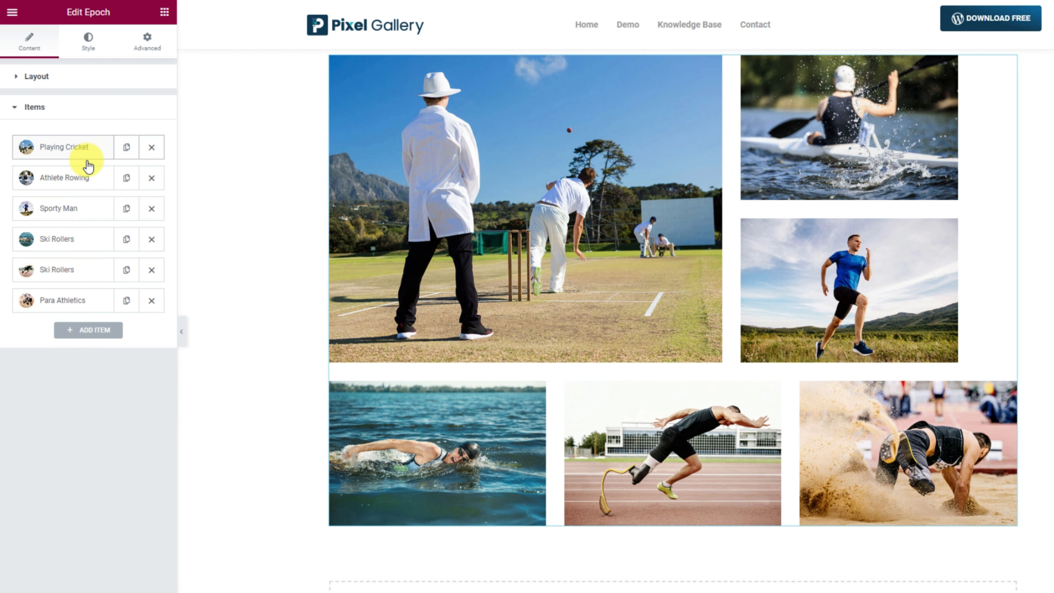
Step: Set the Athlete Rowing item's column span to 5 in its grid settings
click(82, 177)
click(120, 207)
click(135, 239)
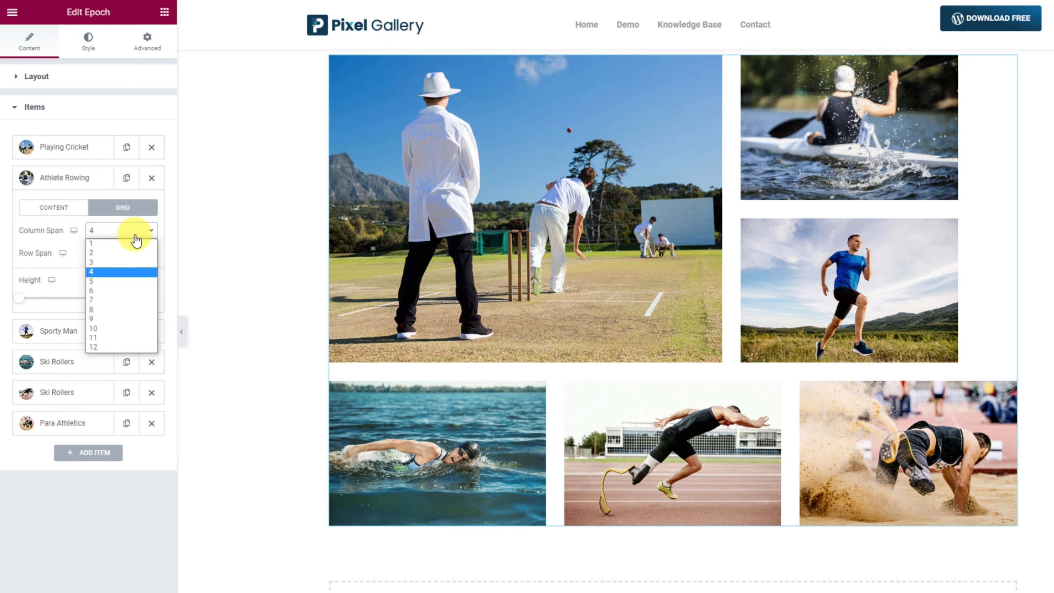
click(114, 281)
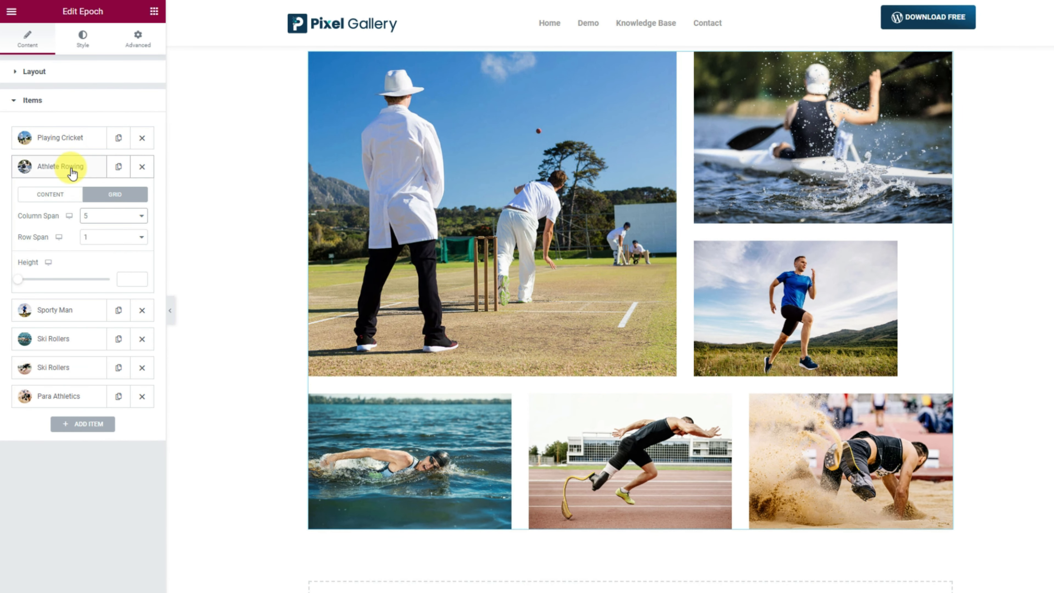
click(70, 179)
Step: Set the Sporty Man item's column span to 5 in its grid settings
click(77, 199)
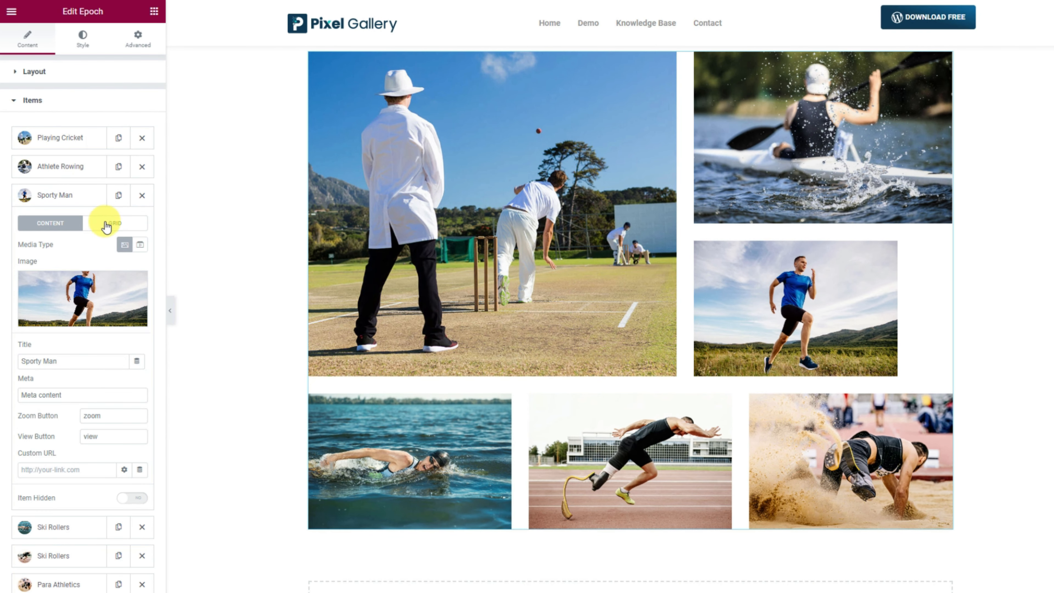
click(112, 222)
click(123, 245)
click(123, 284)
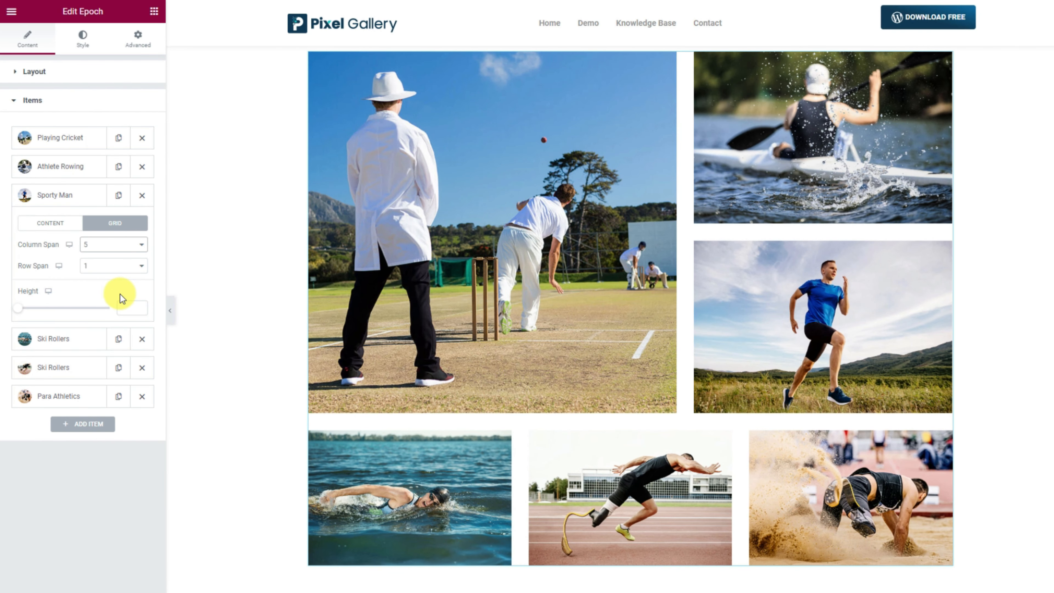
click(71, 199)
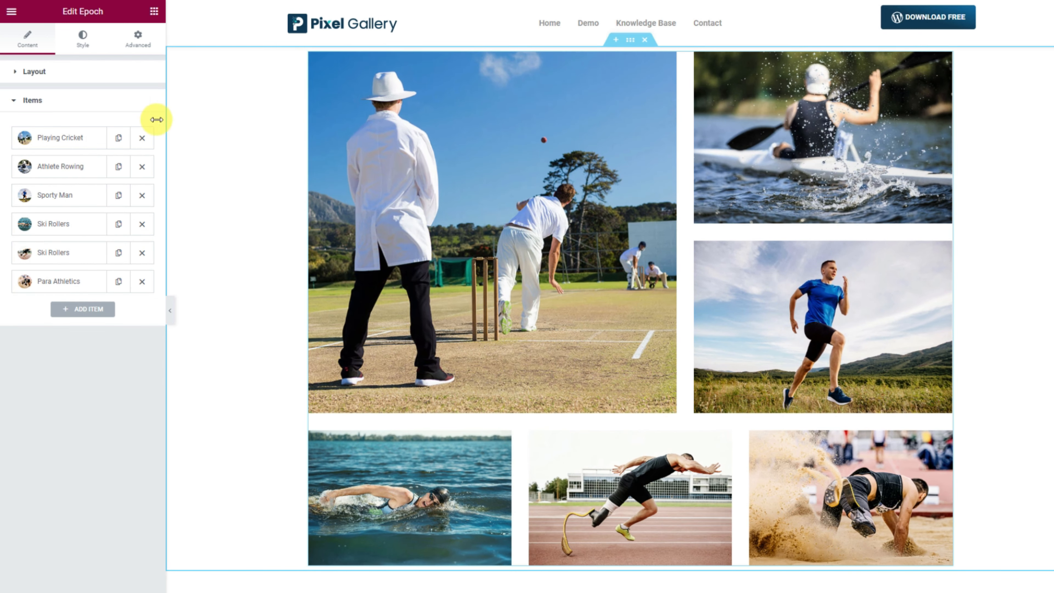
Step: Give the gallery items a gradient background in their normal style, with white as the first color
click(83, 44)
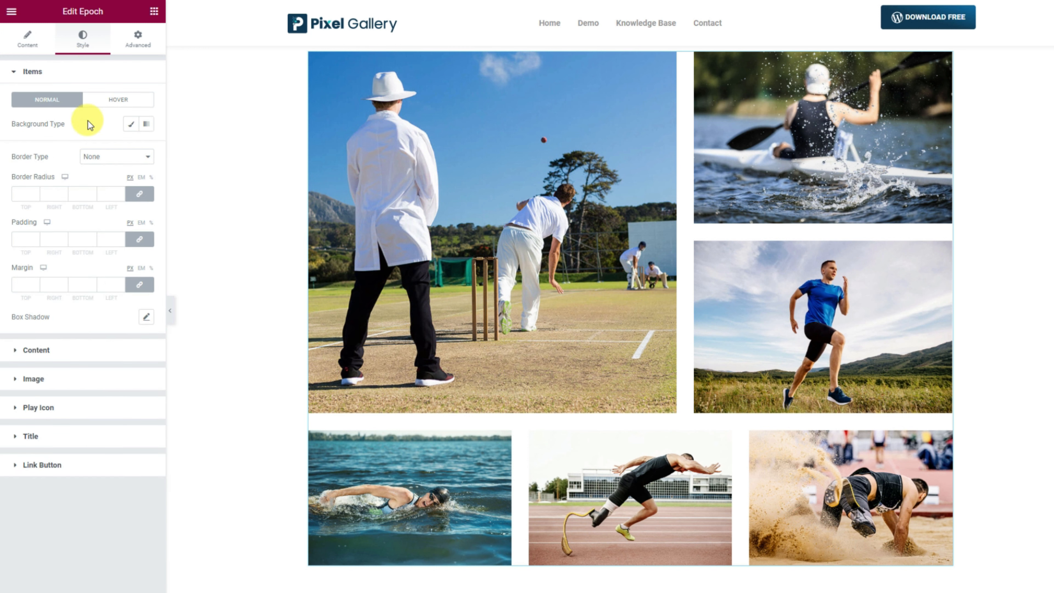
click(146, 124)
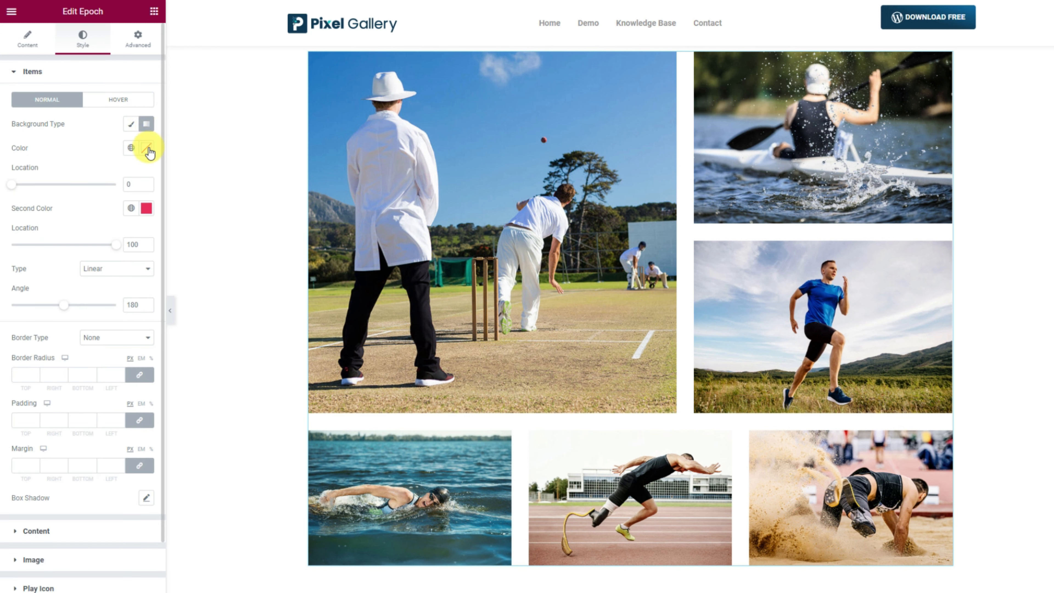
click(146, 147)
click(73, 149)
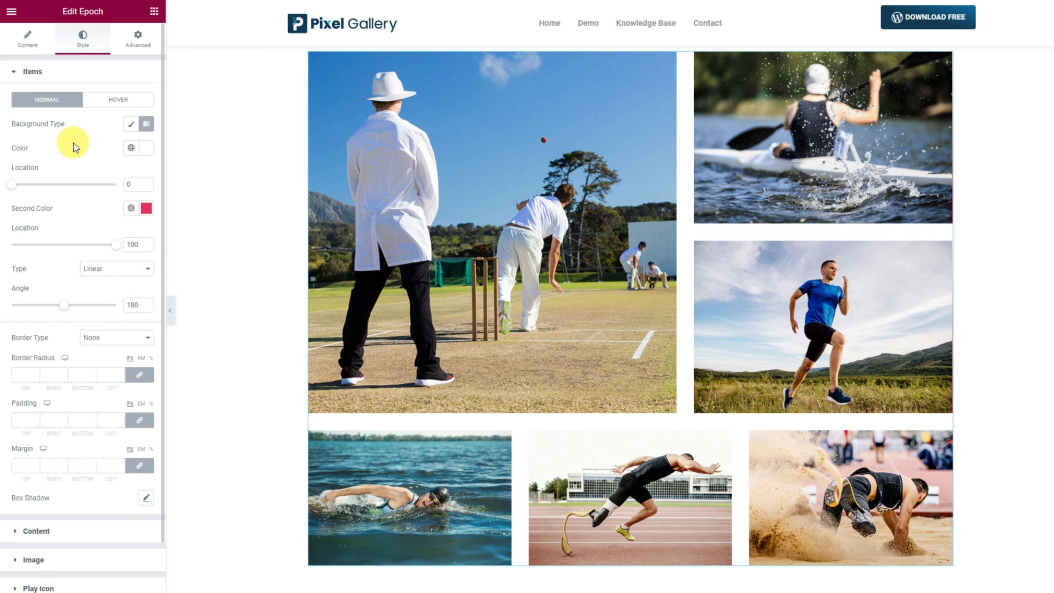
Step: Set the items' second gradient color to light blue and their padding to 10 on all sides
click(146, 208)
click(137, 388)
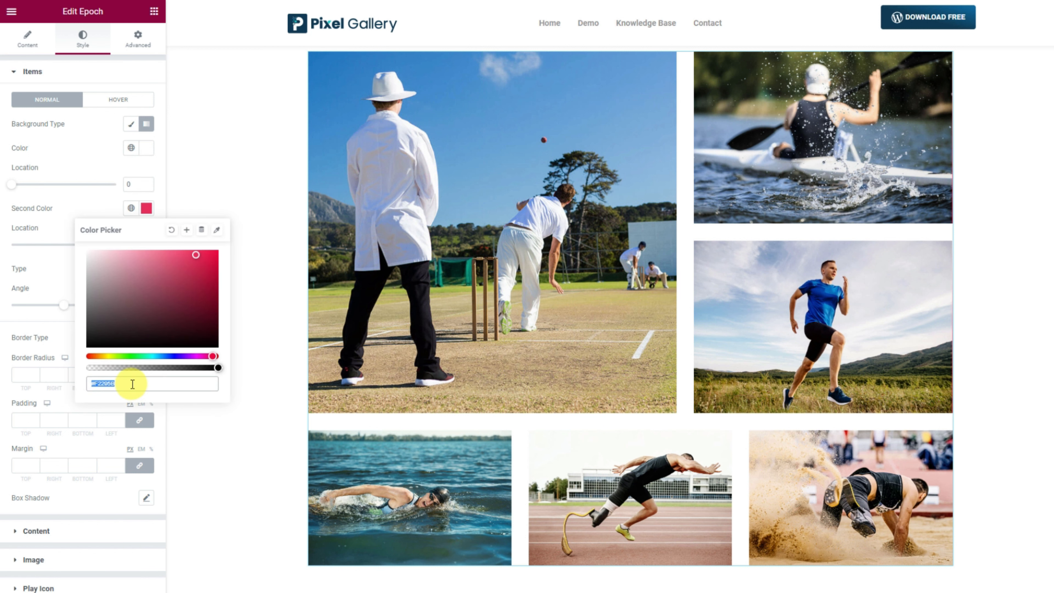
key(ctrl+v)
click(87, 208)
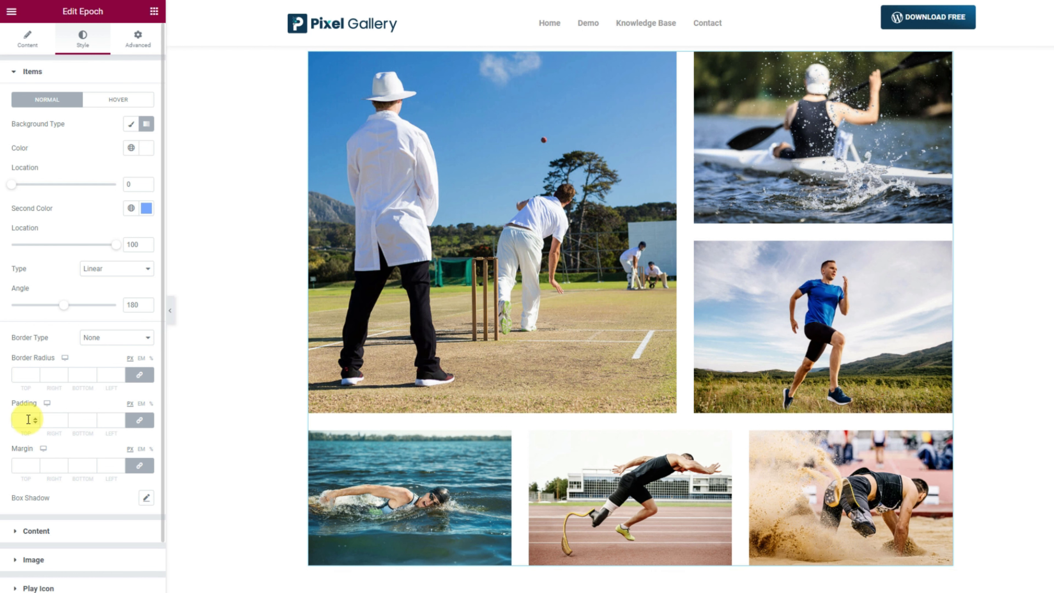
text(10)
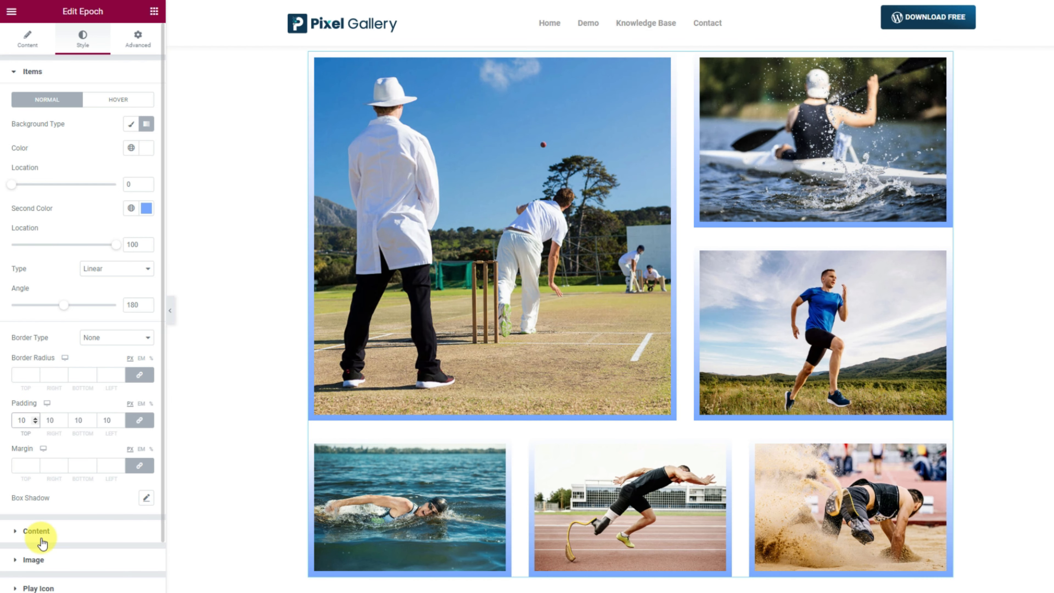
Step: Give the gallery images a gradient background, with semi-transparent black as the first color
scroll(62, 534, down, 2)
click(64, 503)
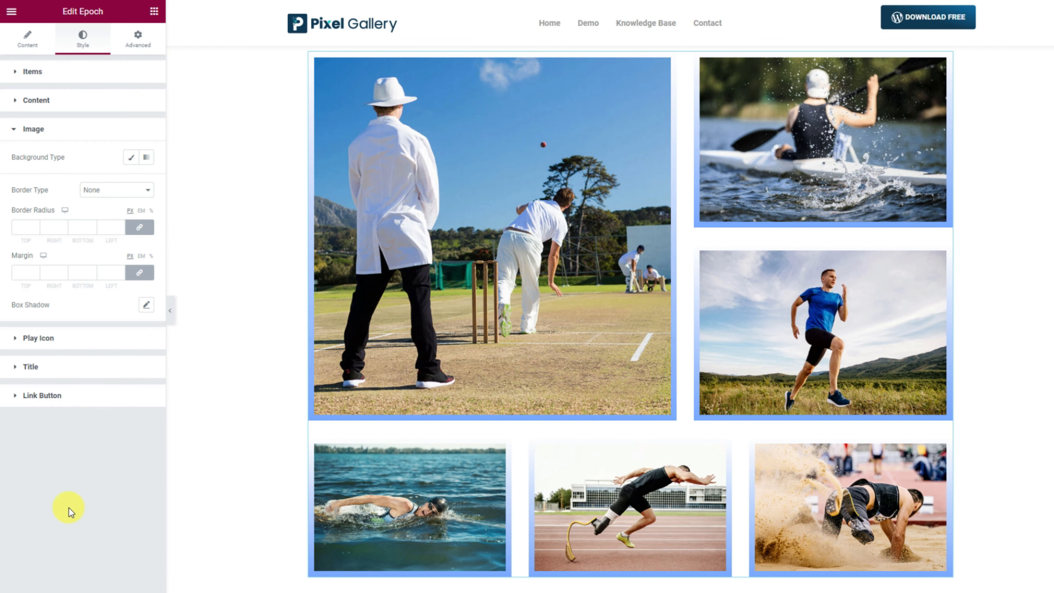
click(146, 157)
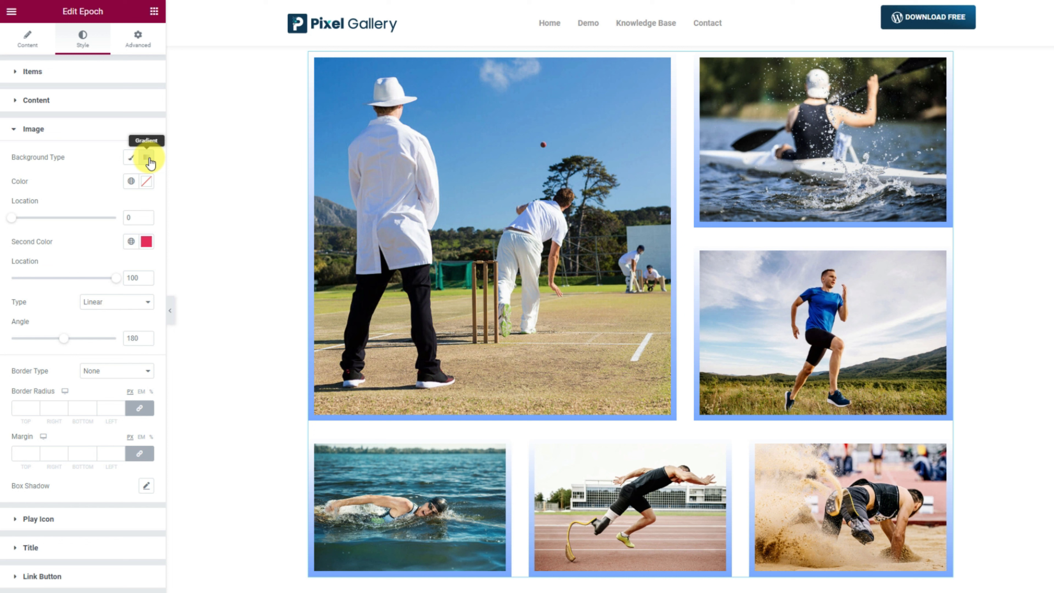
click(146, 181)
drag(119, 256, 88, 343)
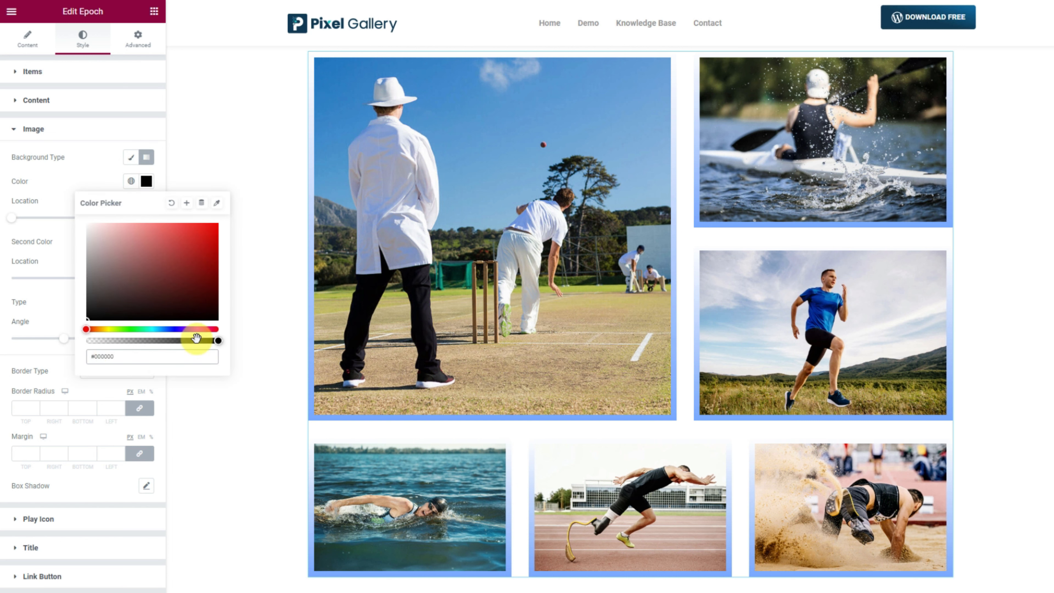
drag(215, 342, 163, 343)
click(89, 183)
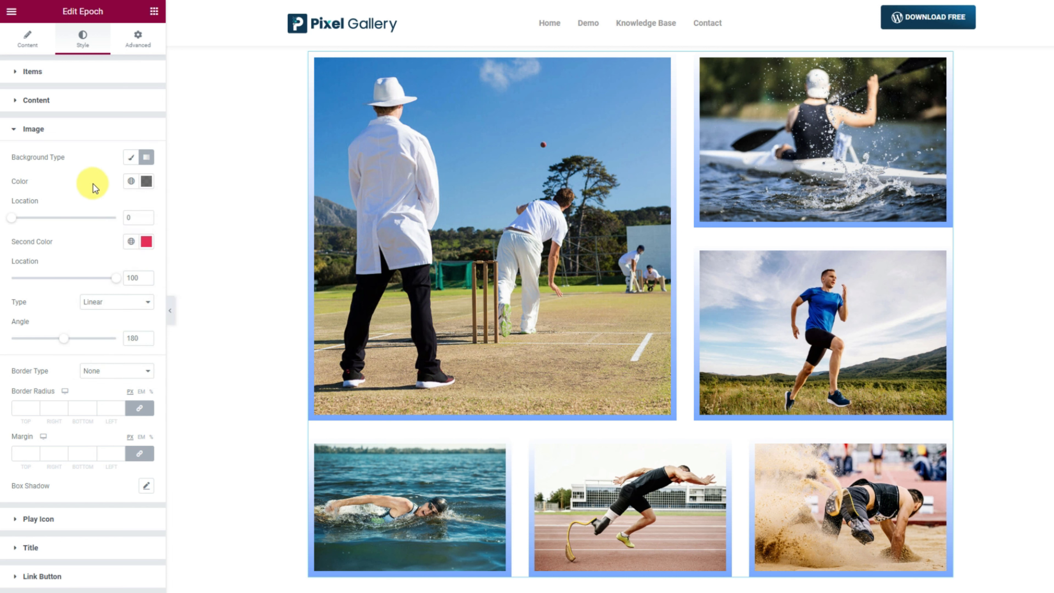
Step: Set the image gradient's second color to a semi-transparent dark blue (#244172C4)
click(146, 244)
click(166, 389)
drag(167, 298, 178, 337)
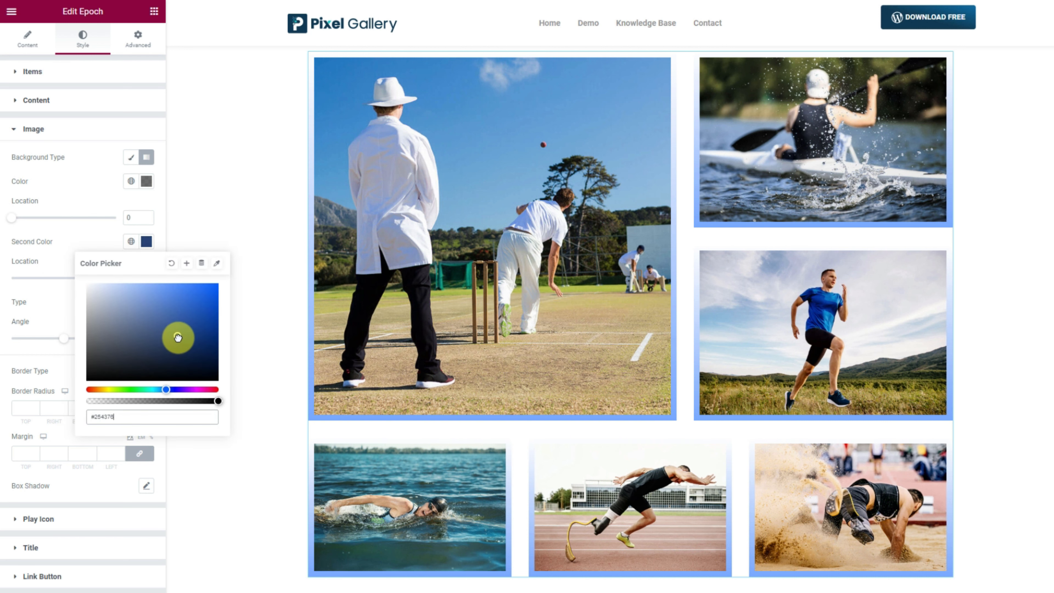
drag(217, 401, 188, 401)
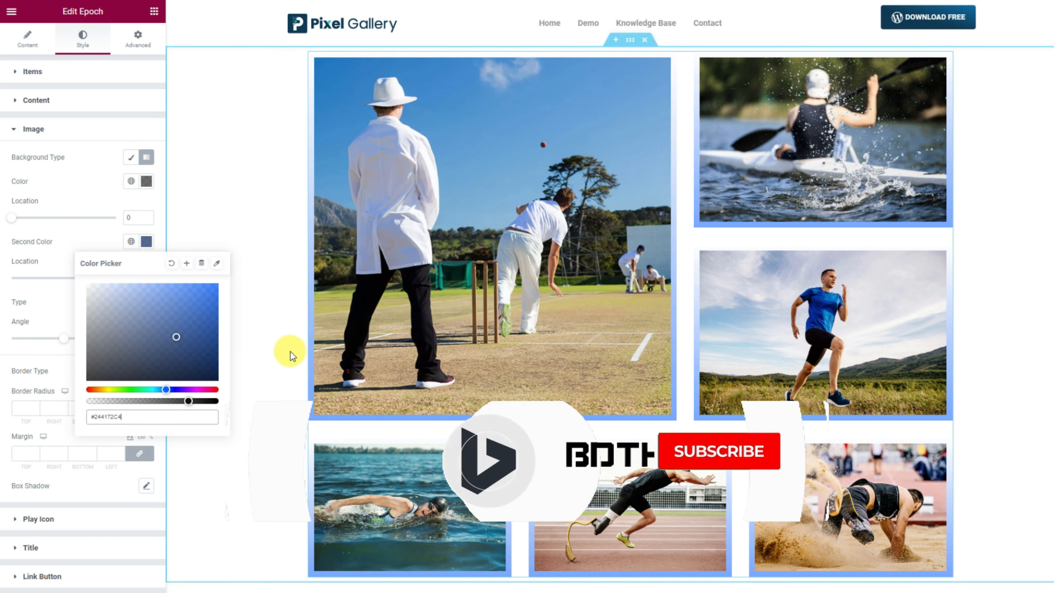
click(95, 244)
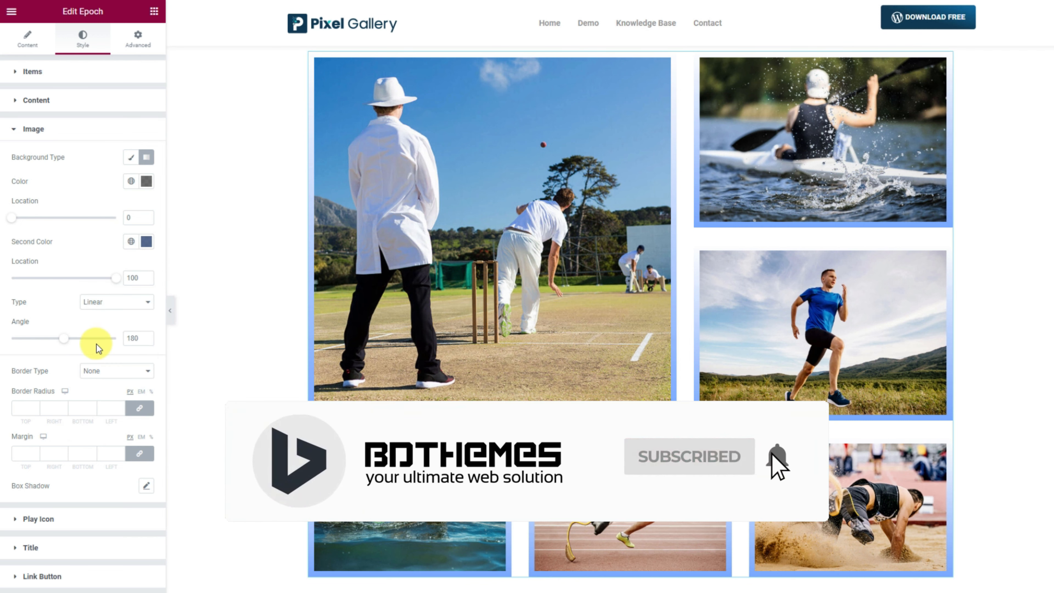
Step: Set the title color to white and its bottom margin to 30, with the other margins at 0
click(58, 547)
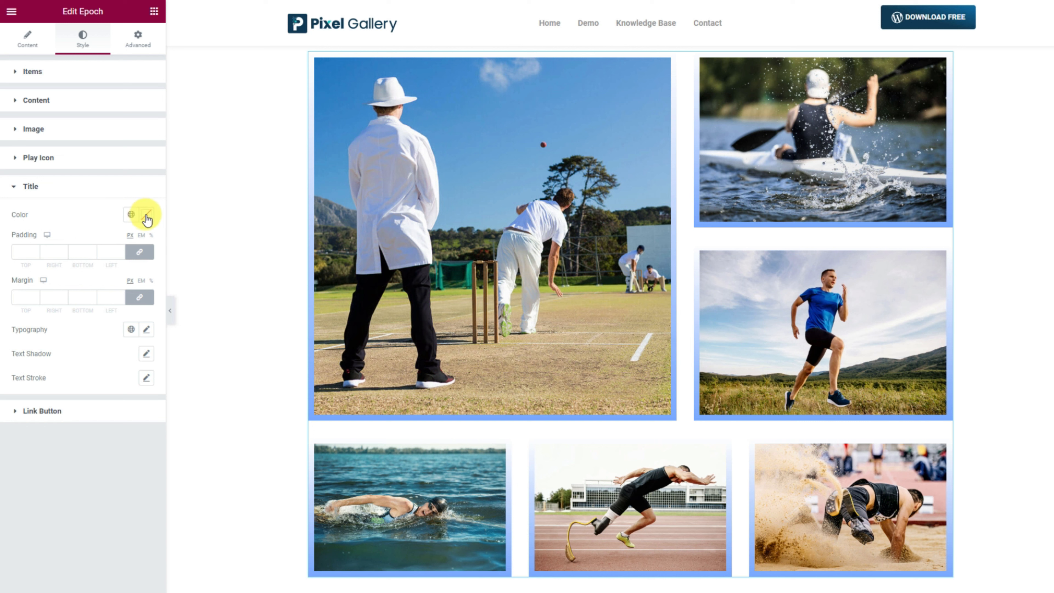
click(146, 214)
click(78, 214)
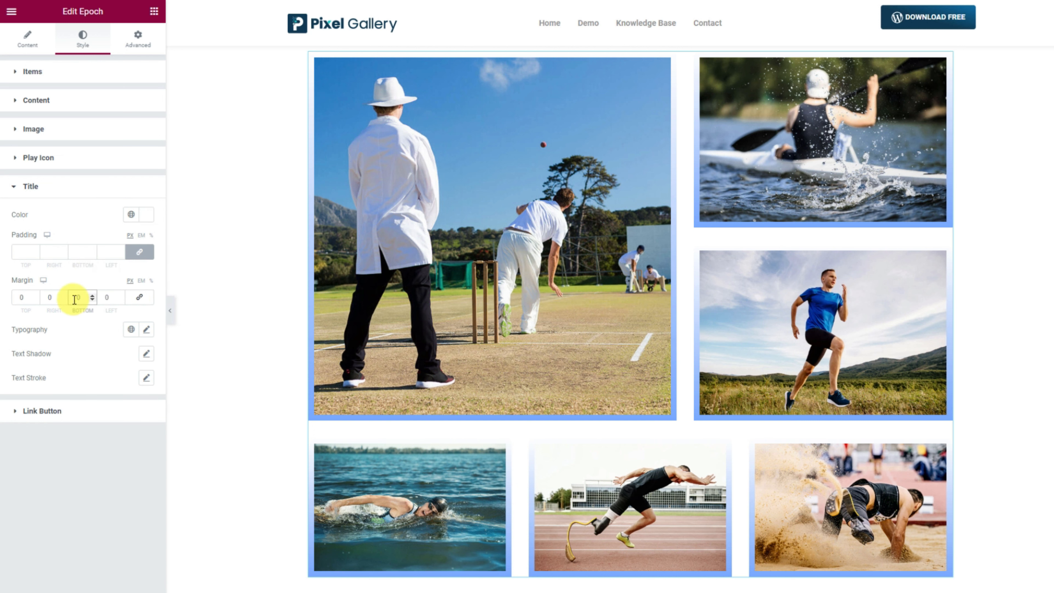
click(75, 298)
text(3)
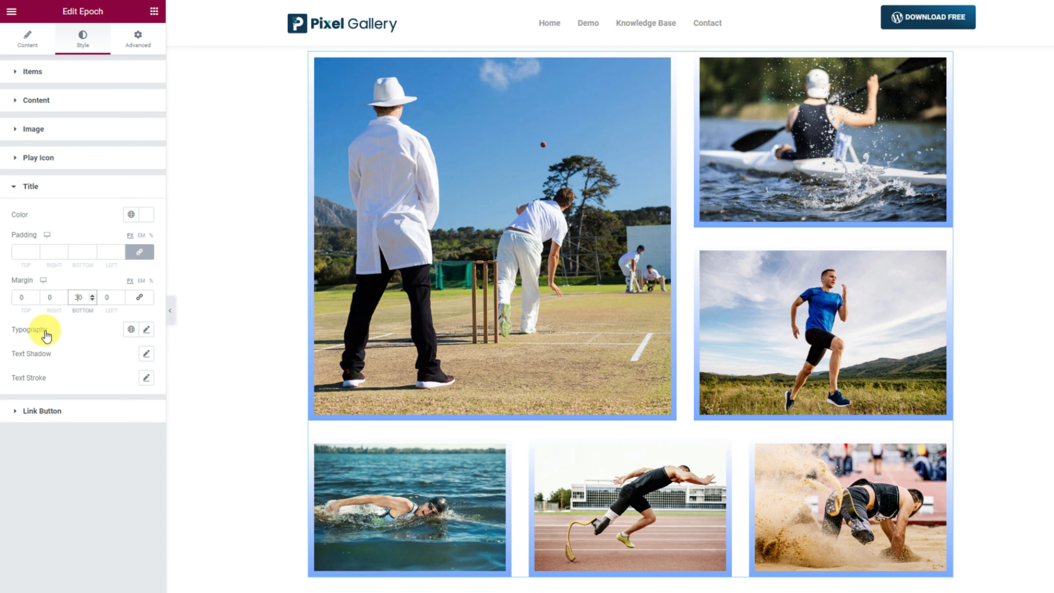
Step: Set the title typography to the Chonburi font family, size 24 px and weight 500
click(148, 330)
click(103, 383)
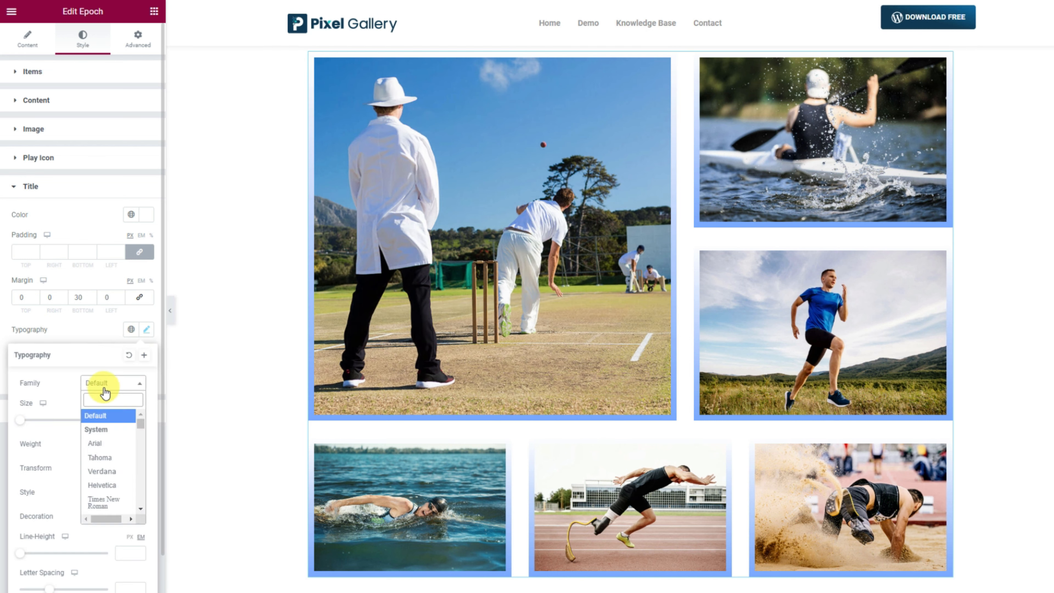
text(chonburi)
click(109, 429)
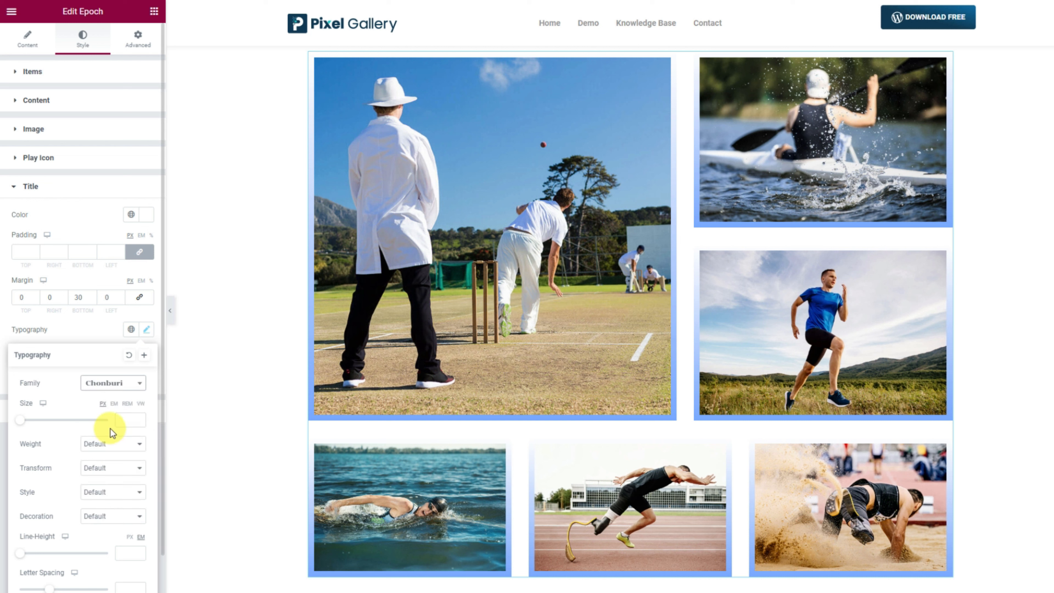
drag(19, 421, 32, 421)
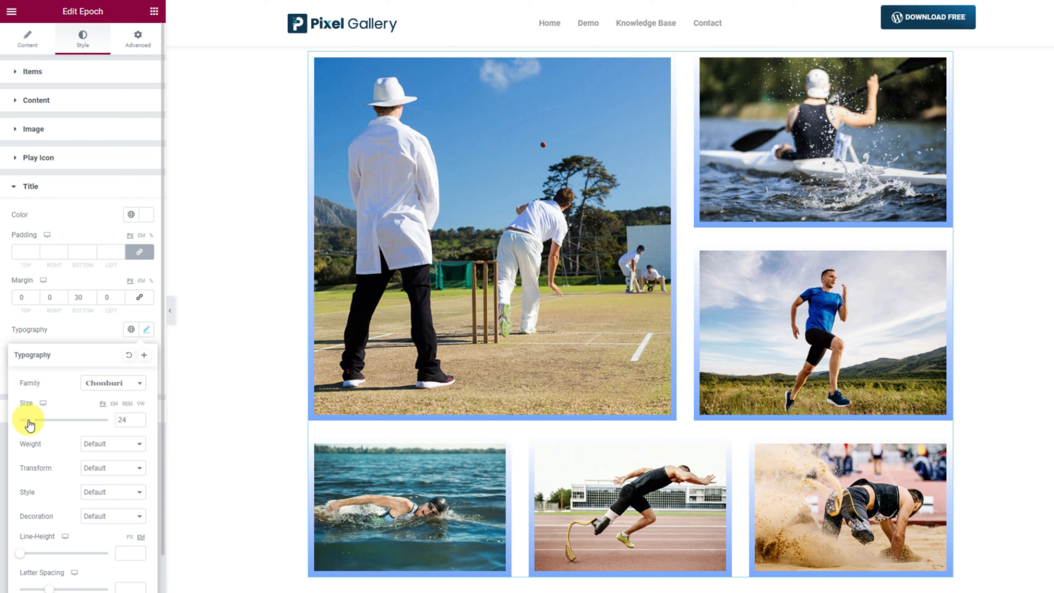
click(109, 443)
click(106, 497)
mouse_move(377, 364)
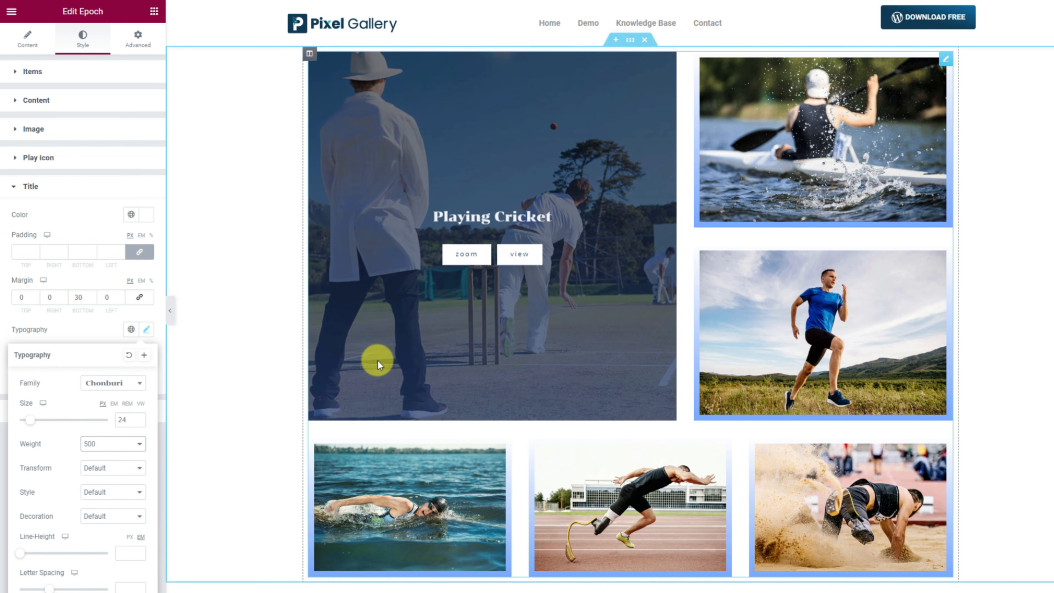
click(100, 330)
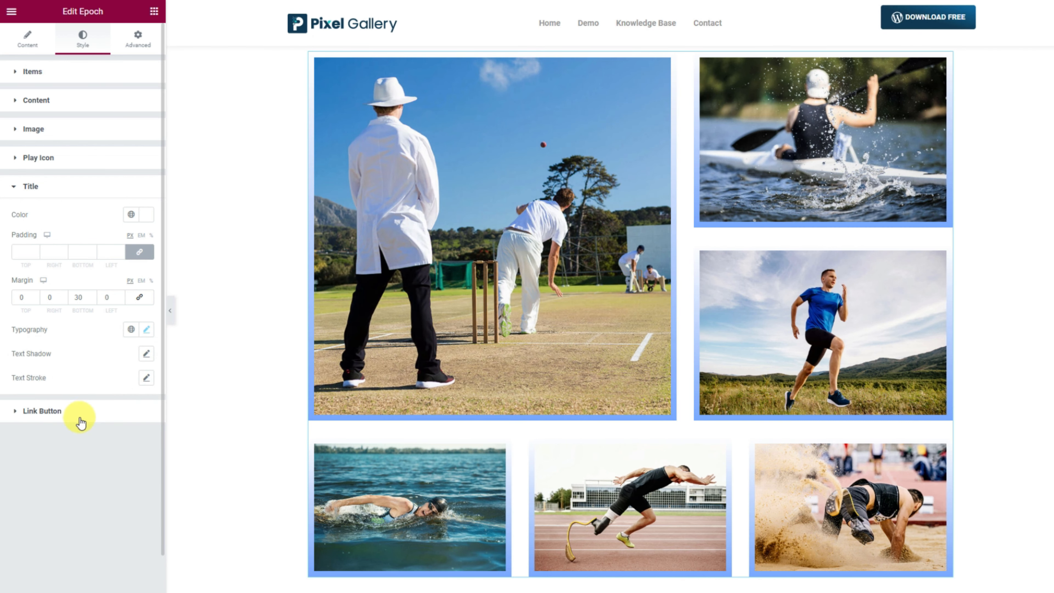
Step: Set the link button's text color to #121212 in its normal style
click(83, 416)
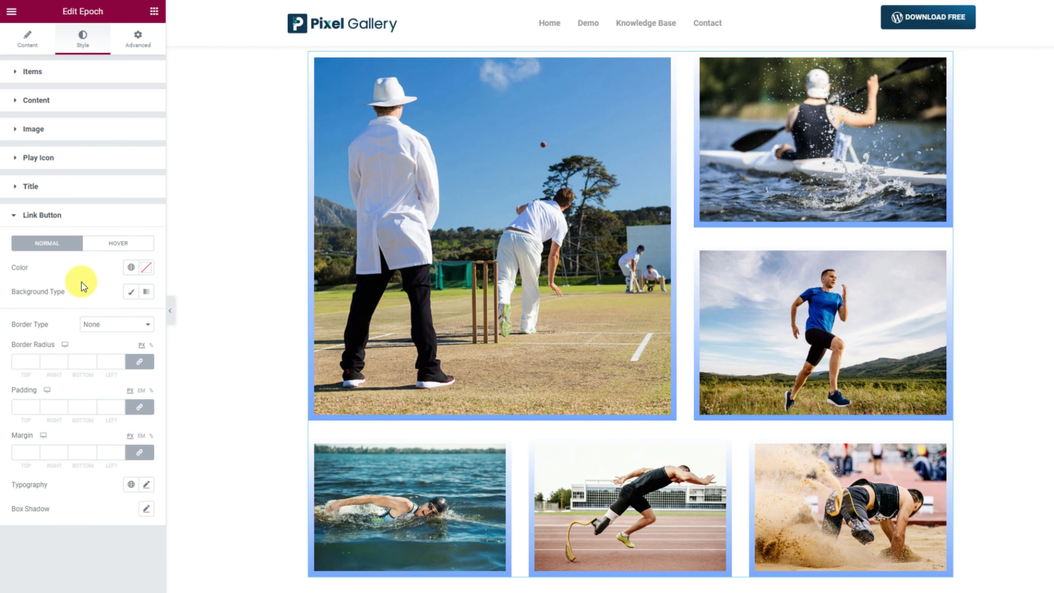
click(146, 272)
click(115, 443)
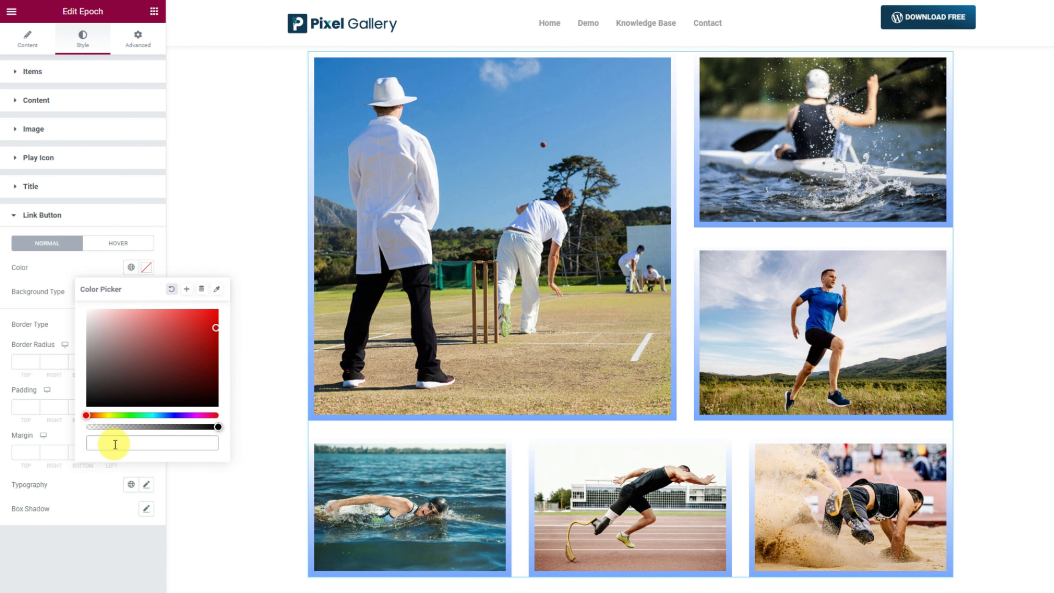
text(#121212)
click(92, 282)
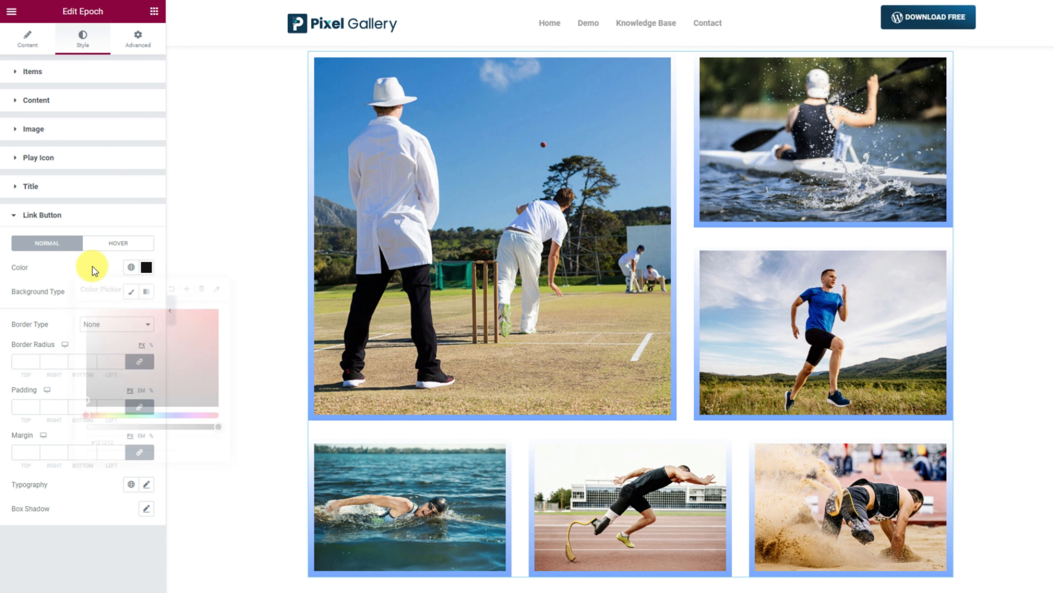
click(358, 285)
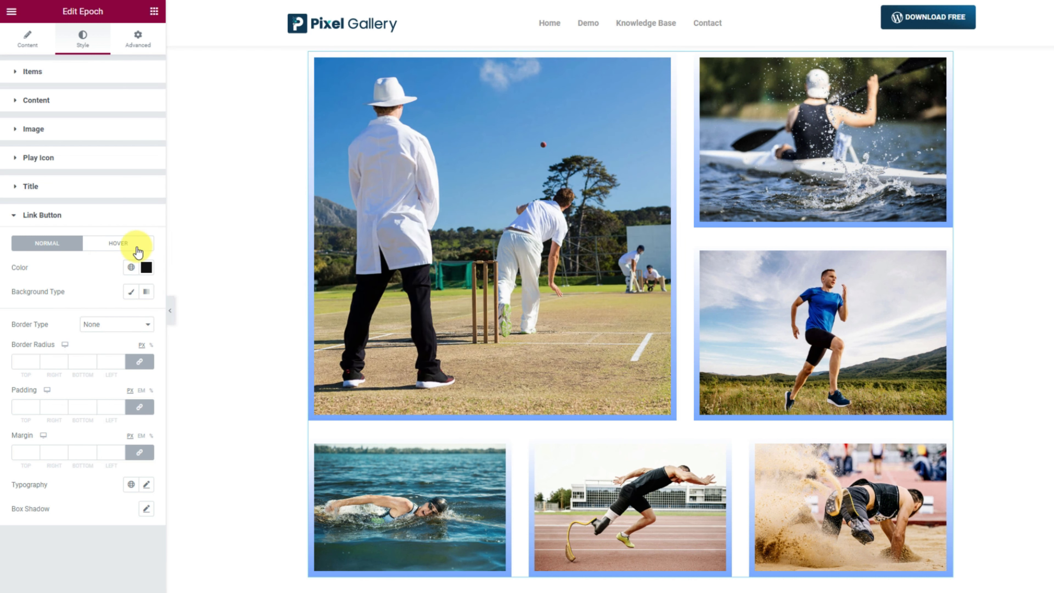
Step: Set the link button's text color to white in its hover style
click(130, 248)
click(146, 267)
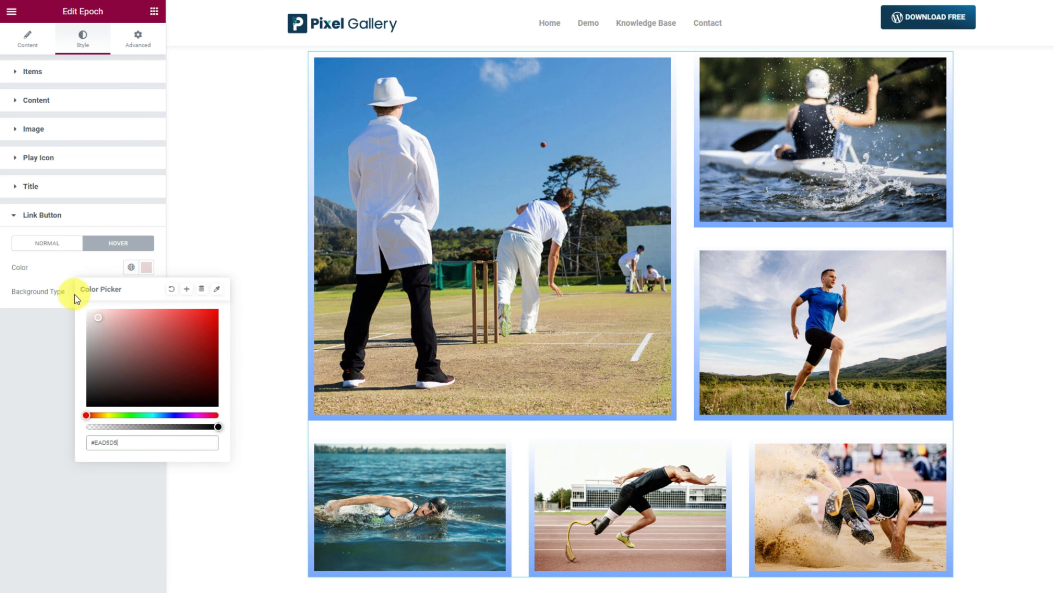
click(70, 271)
Step: Hide the editing panel and preview the hover overlays, titles and link buttons on the gallery items
mouse_move(426, 259)
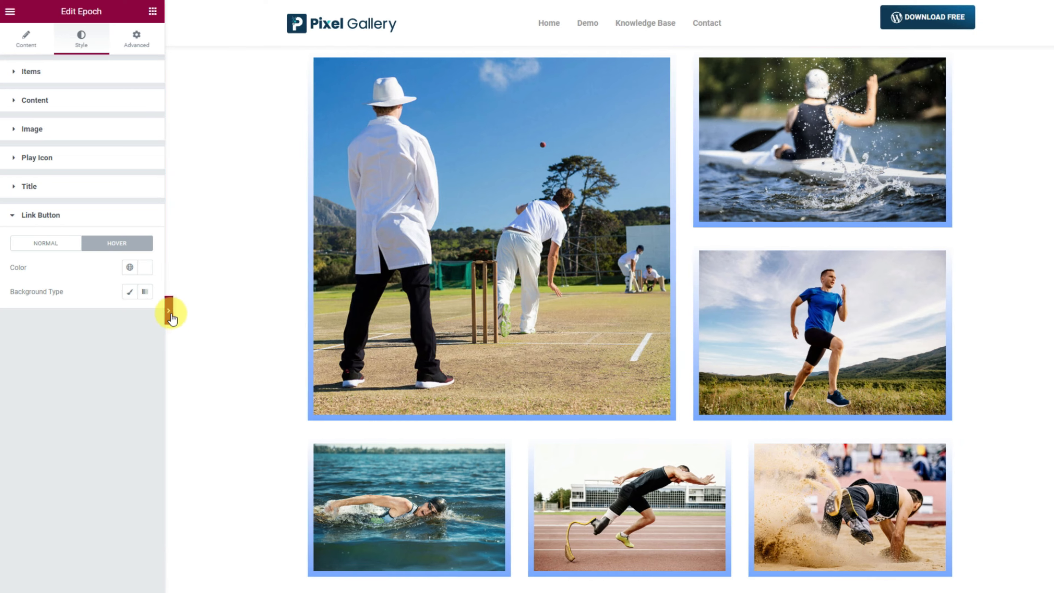
click(170, 310)
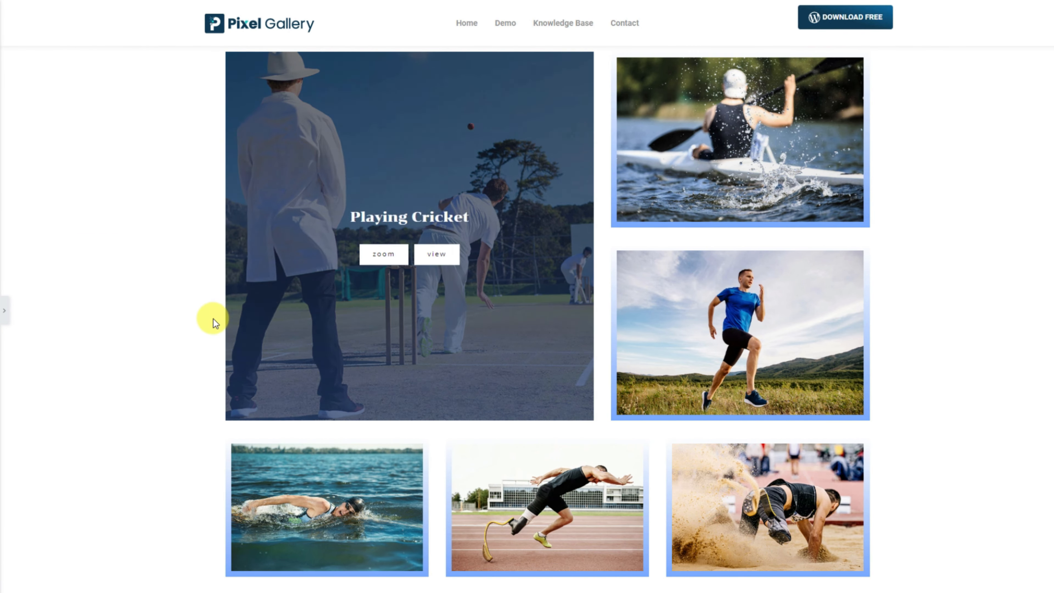
mouse_move(773, 167)
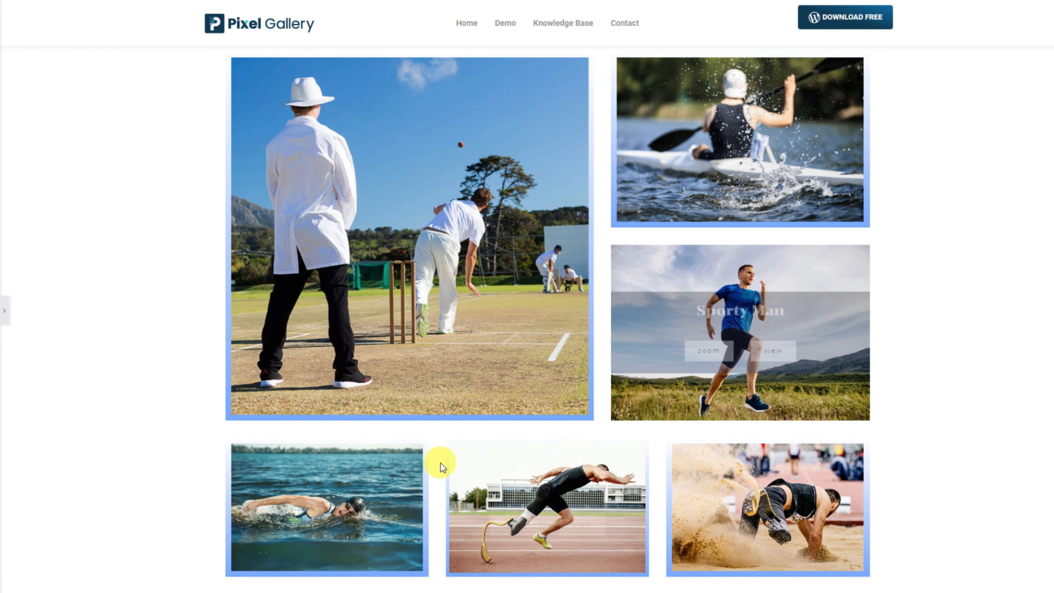
mouse_move(370, 491)
mouse_move(742, 505)
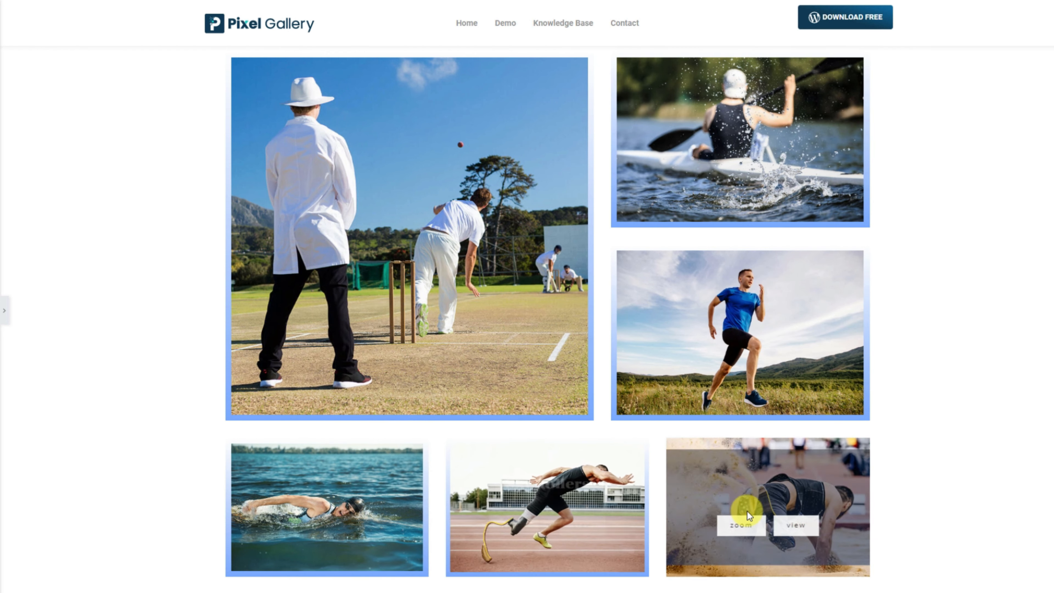